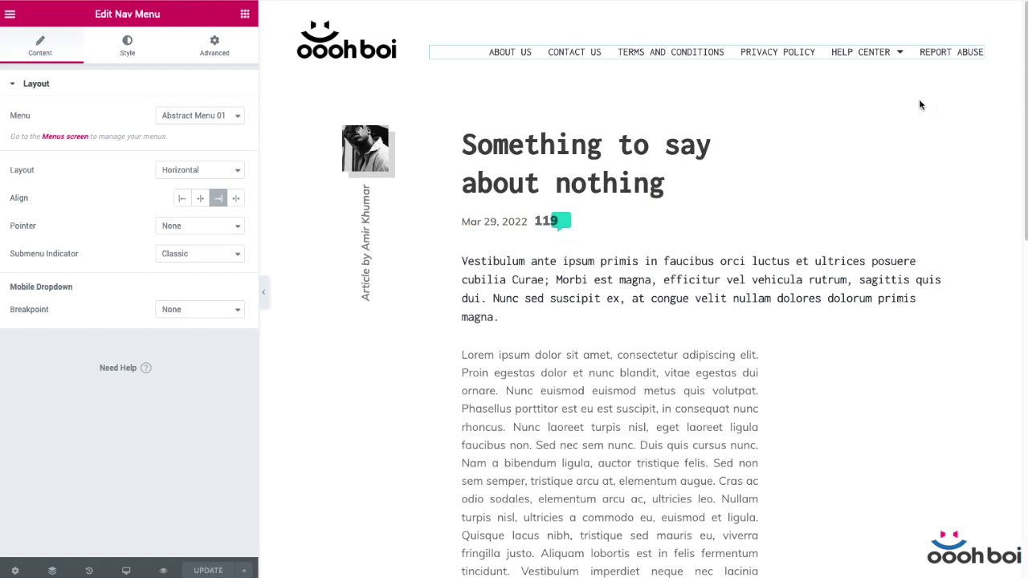
# - Set the mobile dropdown breakpoint to Tablet (< 1025px) and preview at tablet, mobile and desktop sizes
pyautogui.click(179, 310)
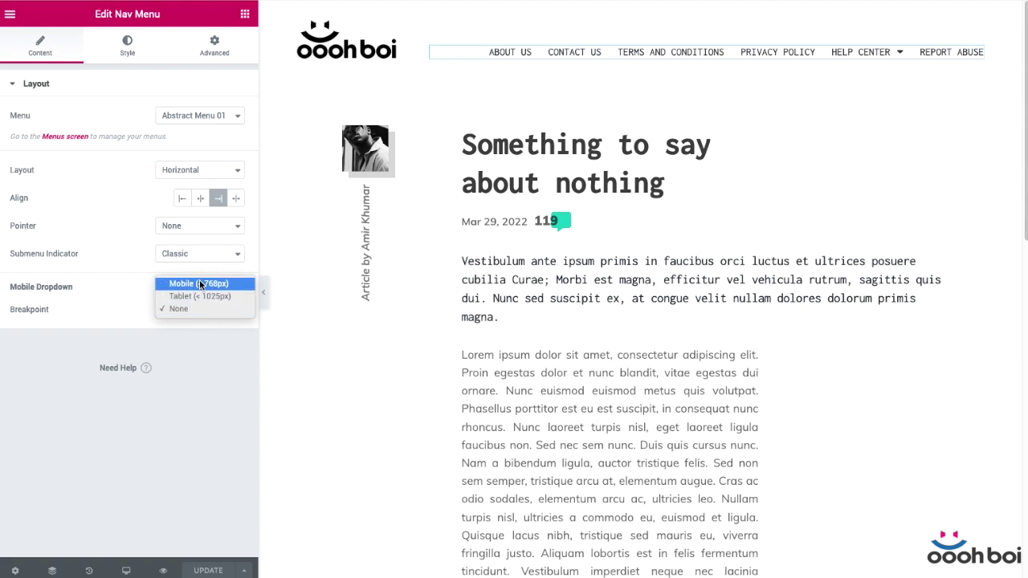
pyautogui.click(209, 297)
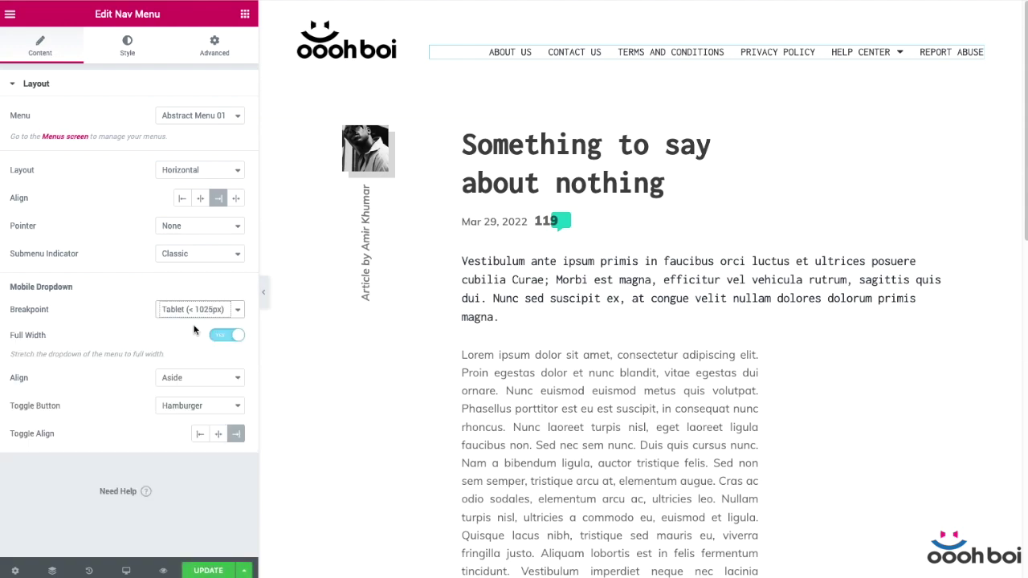
pyautogui.click(127, 570)
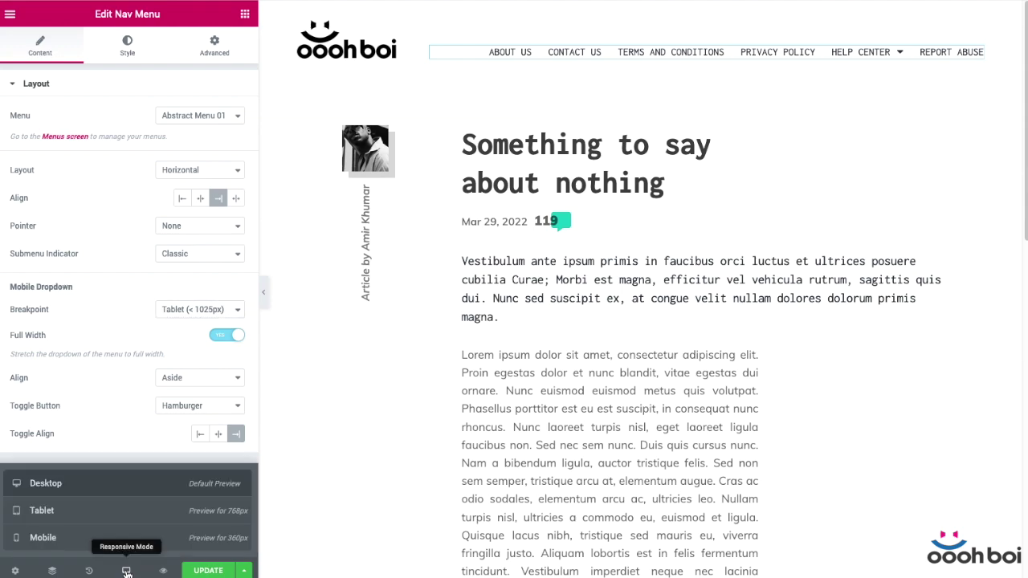
pyautogui.click(122, 511)
pyautogui.click(122, 540)
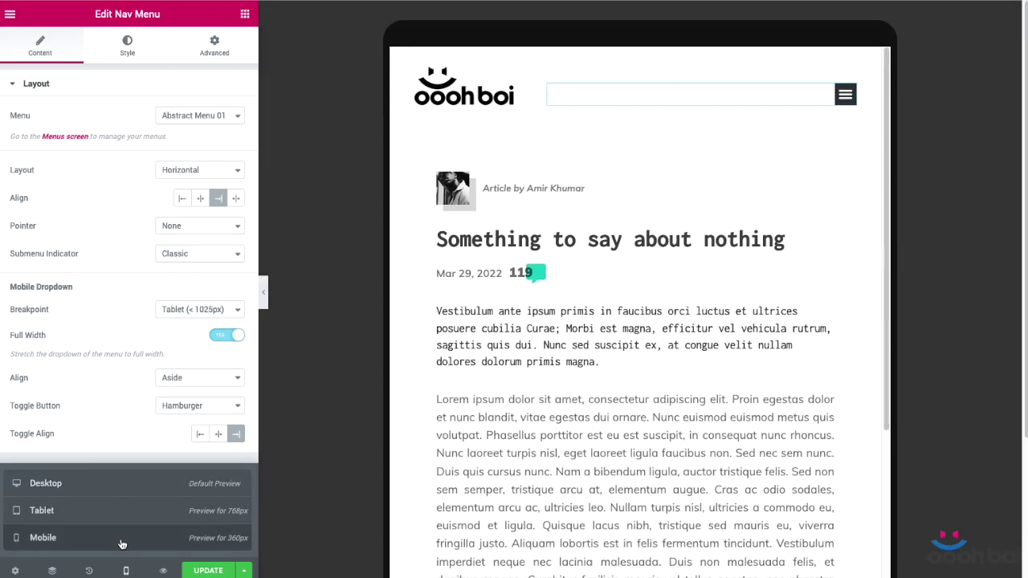
pyautogui.click(123, 486)
# - Try the Mobile (< 768px) breakpoint and check the menu at tablet width
pyautogui.click(184, 309)
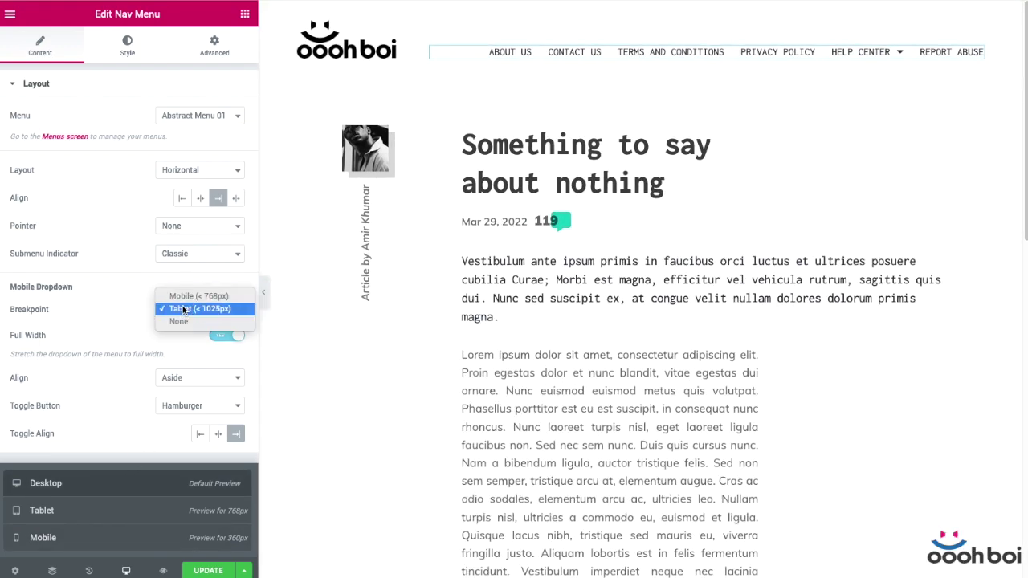
pyautogui.click(188, 295)
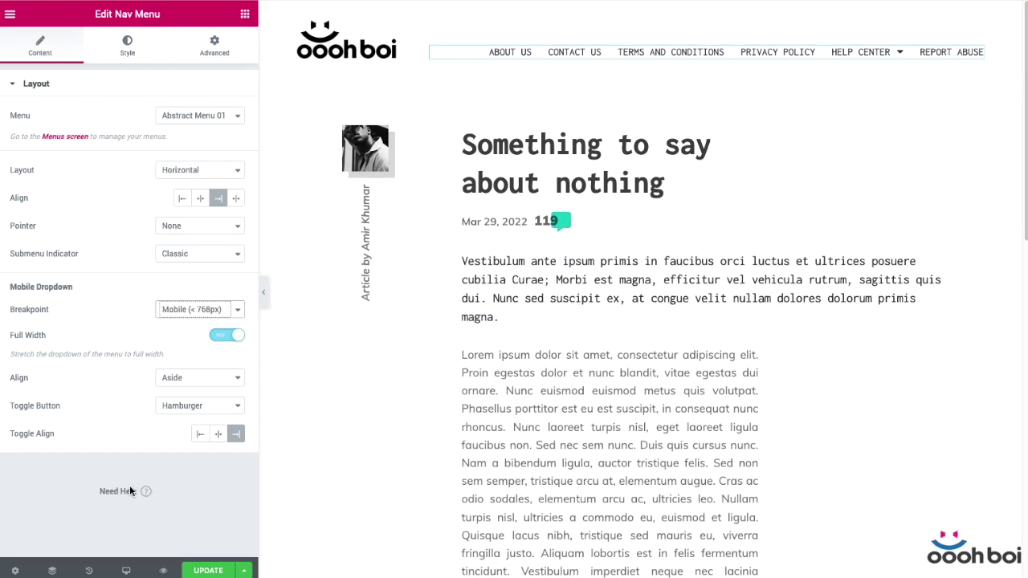
pyautogui.click(126, 570)
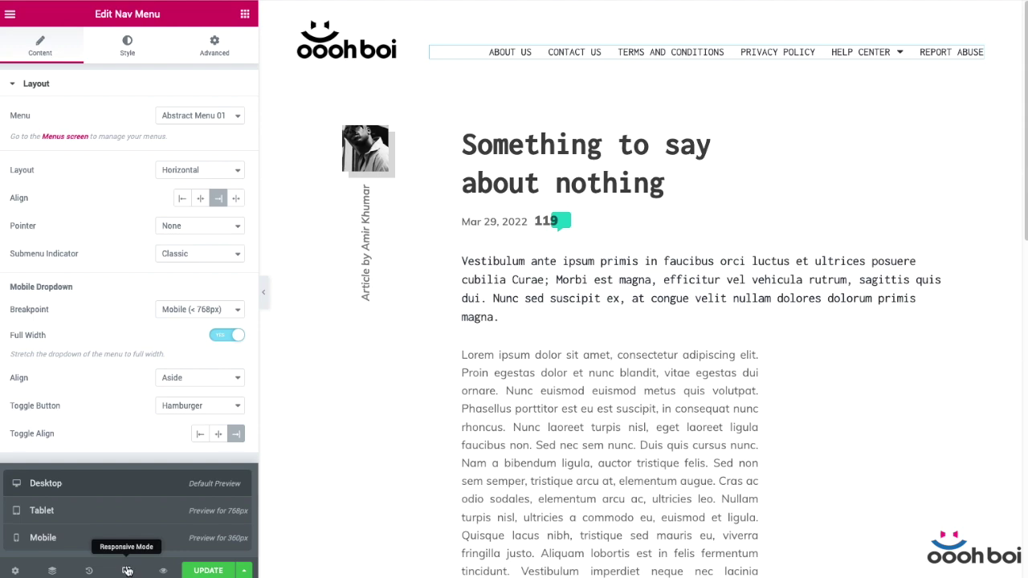
pyautogui.click(74, 511)
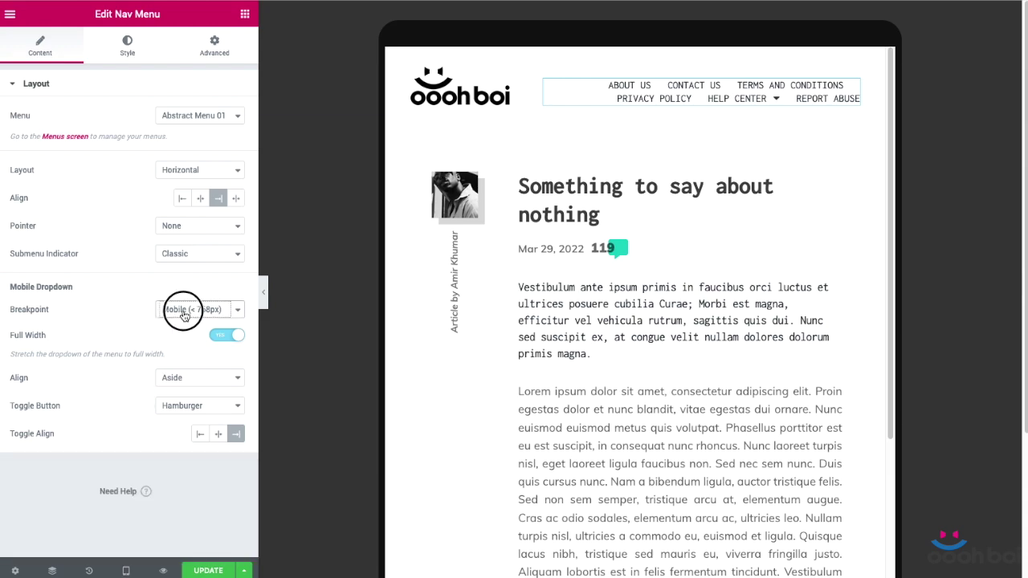
# - Restore the Tablet (< 1025px) breakpoint, save the page, and return the preview to desktop
pyautogui.click(184, 310)
pyautogui.click(187, 322)
pyautogui.click(216, 571)
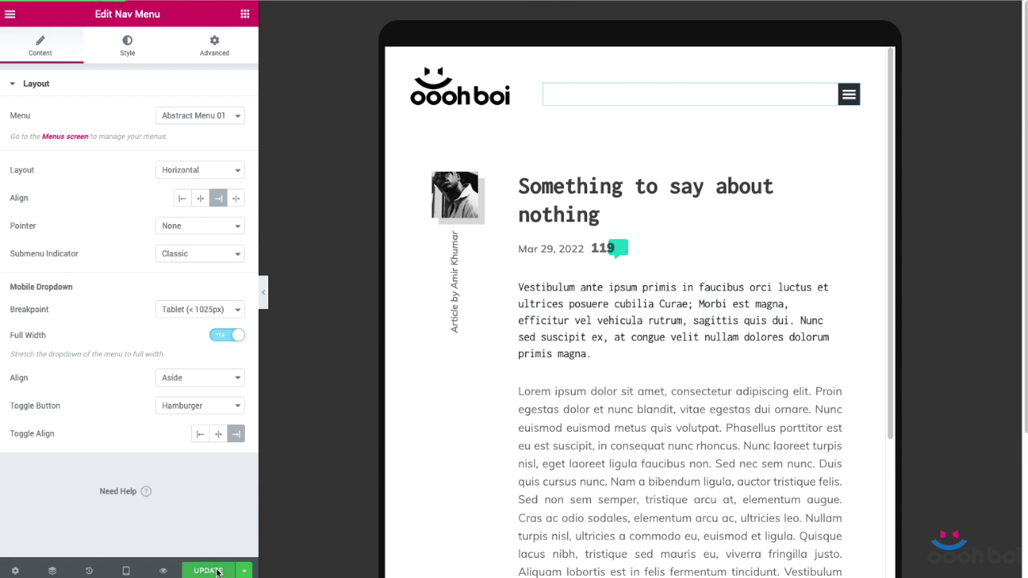
pyautogui.click(208, 571)
pyautogui.click(126, 570)
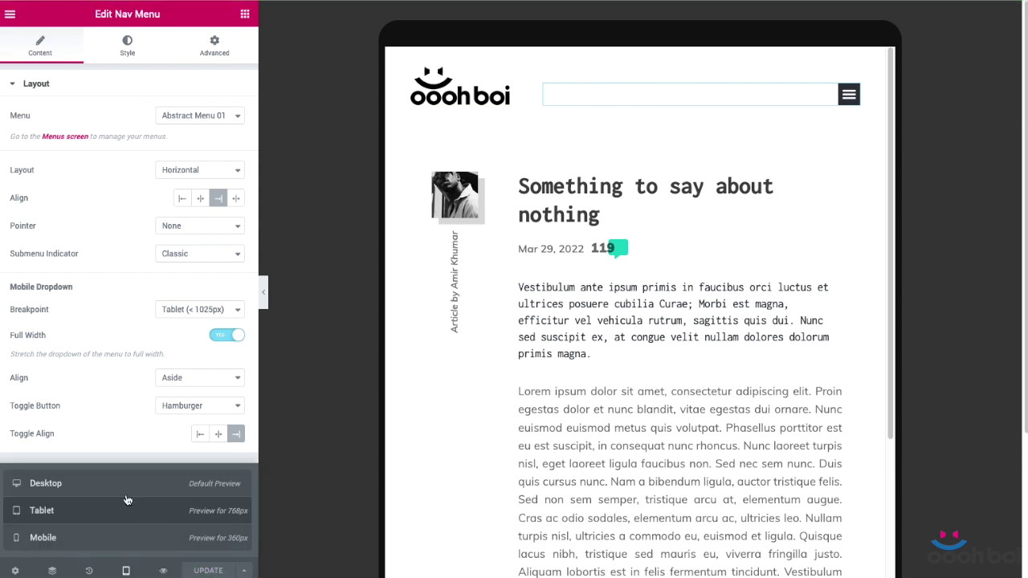
pyautogui.click(120, 483)
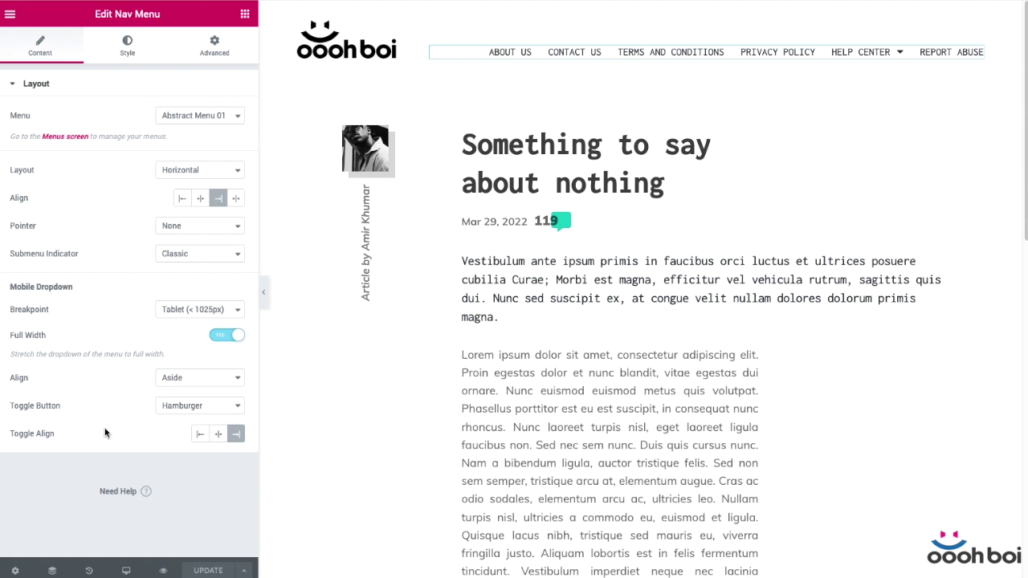
pyautogui.hotkey('ctrl', 'p')
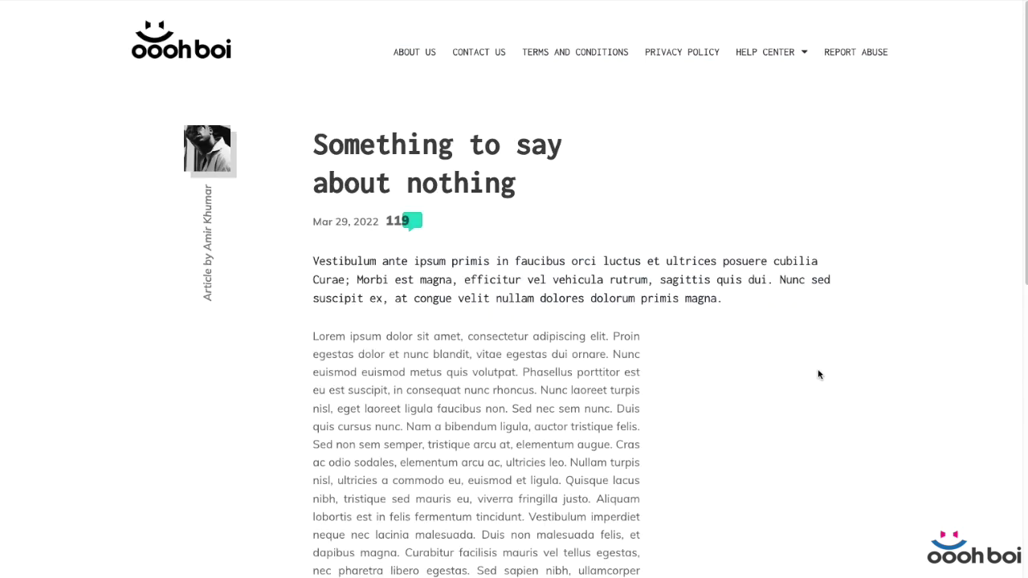
pyautogui.moveTo(1016, 376); pyautogui.dragTo(680, 406)
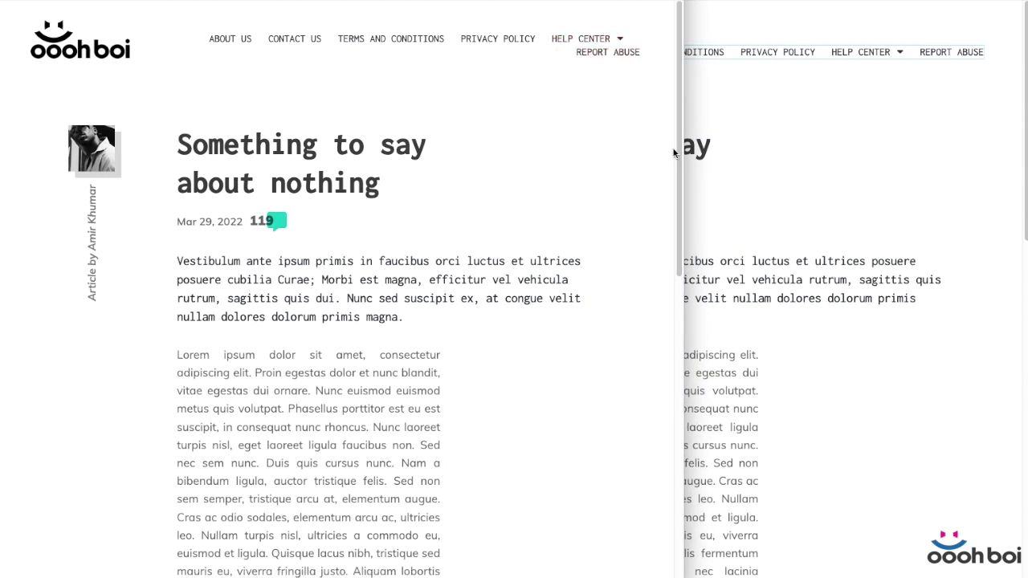
pyautogui.moveTo(673, 152); pyautogui.dragTo(1026, 184)
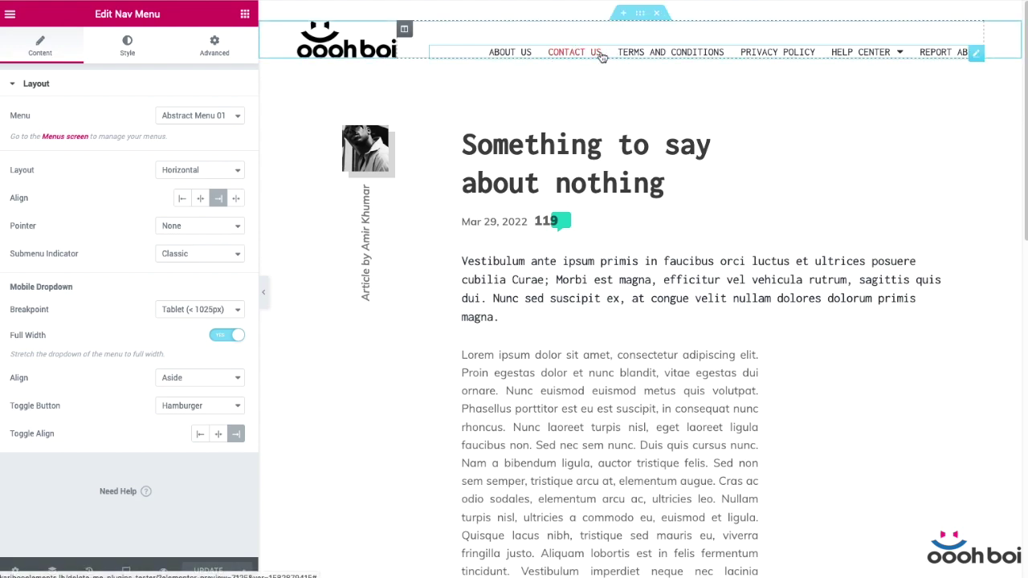
pyautogui.moveTo(863, 55)
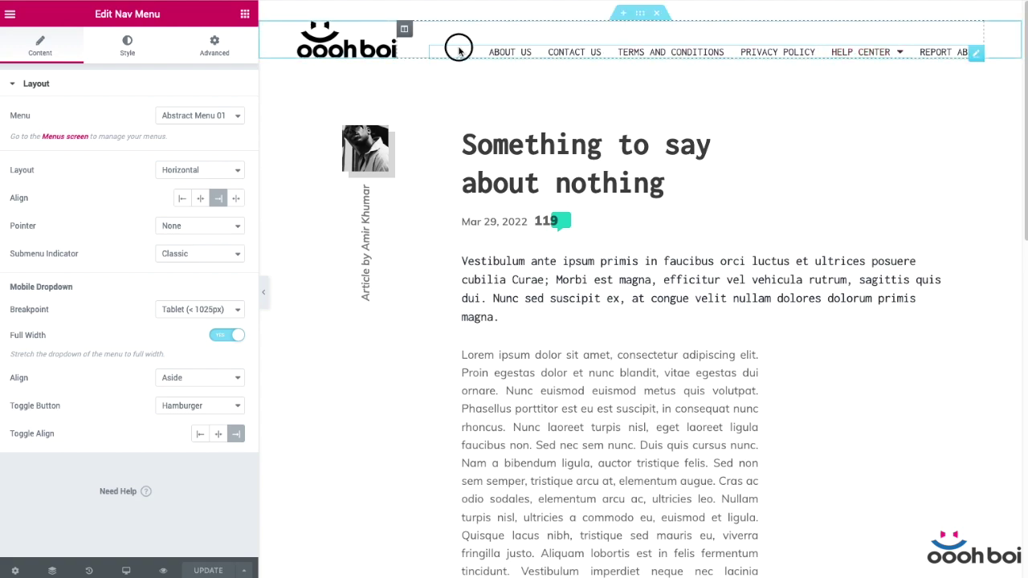
# - Enable the Smarter Menu under Style > OoohBoi Smarter Menu and save the page
pyautogui.click(125, 49)
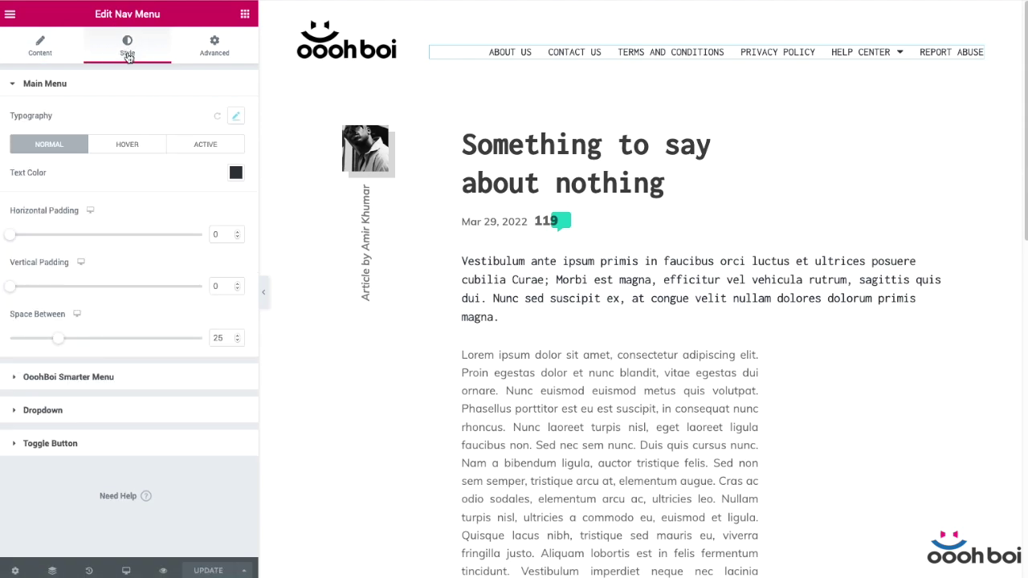
pyautogui.click(166, 375)
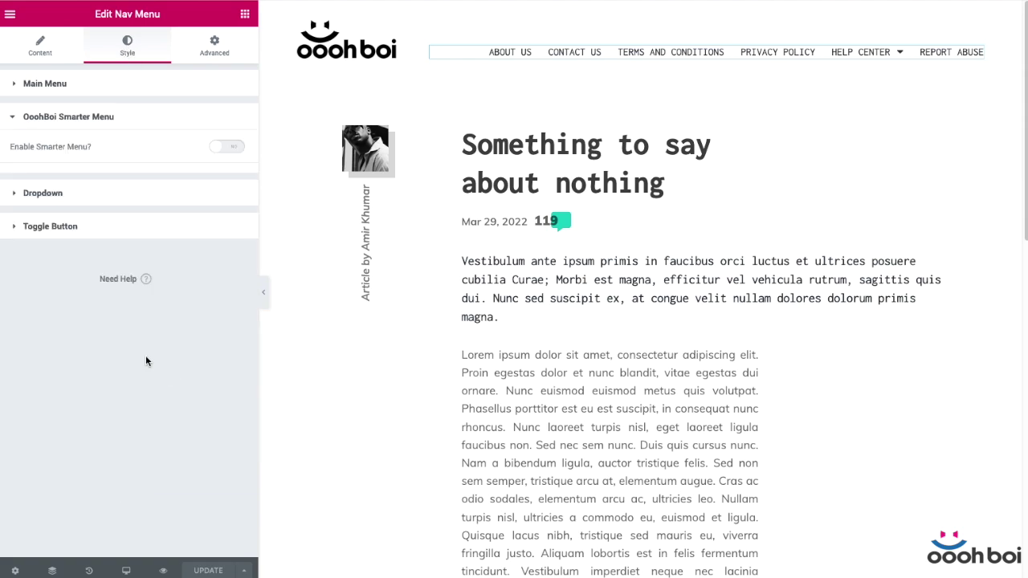
pyautogui.click(233, 148)
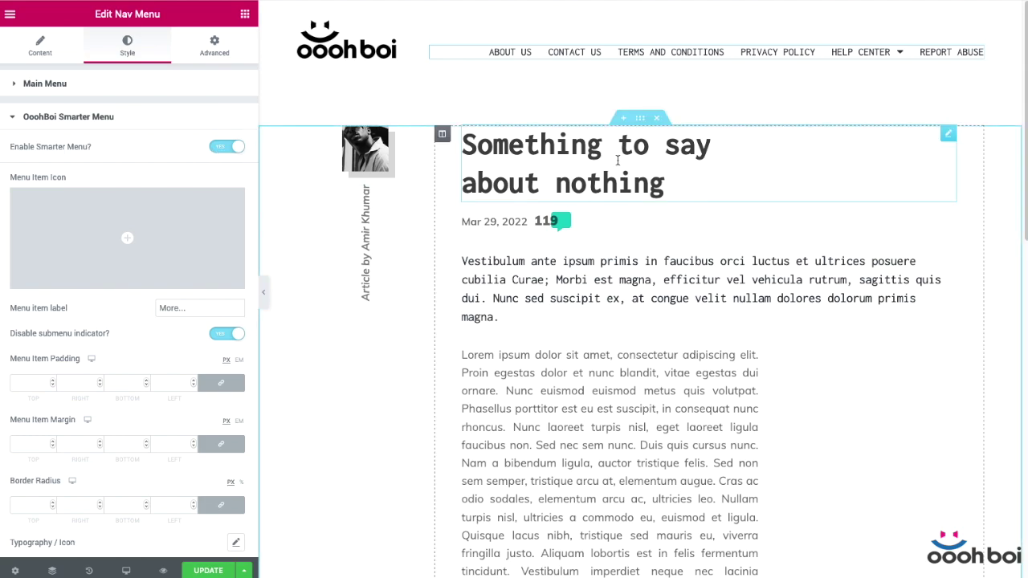
pyautogui.click(208, 568)
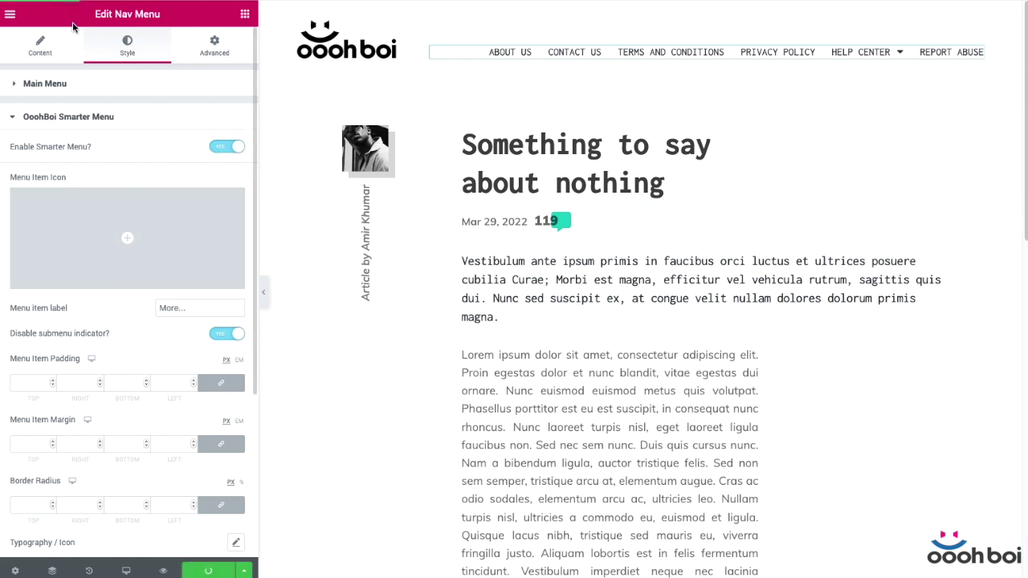
# - Change the mobile dropdown breakpoint to Mobile (< 768px) and save
pyautogui.click(53, 45)
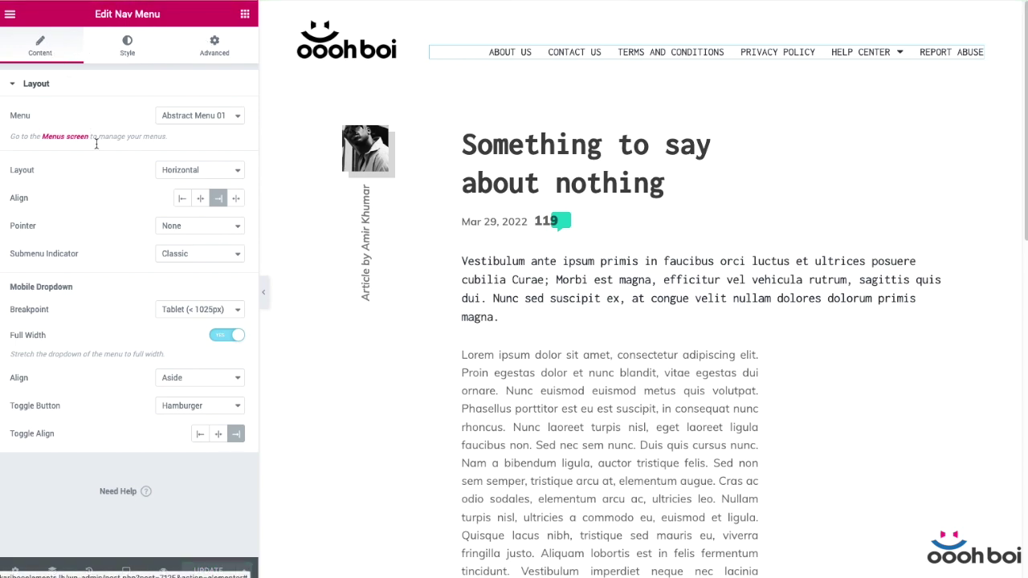
pyautogui.click(176, 313)
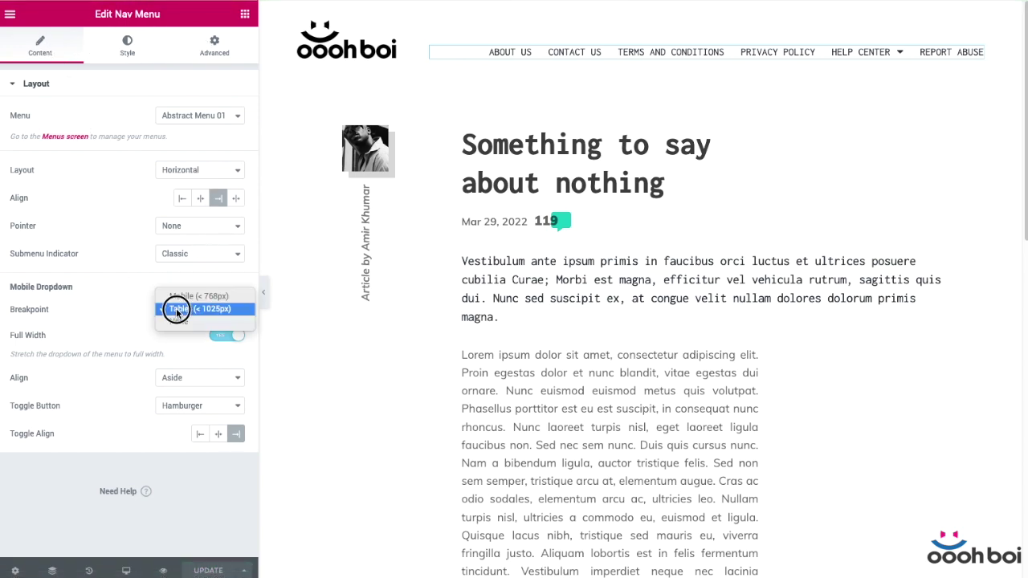
pyautogui.click(181, 296)
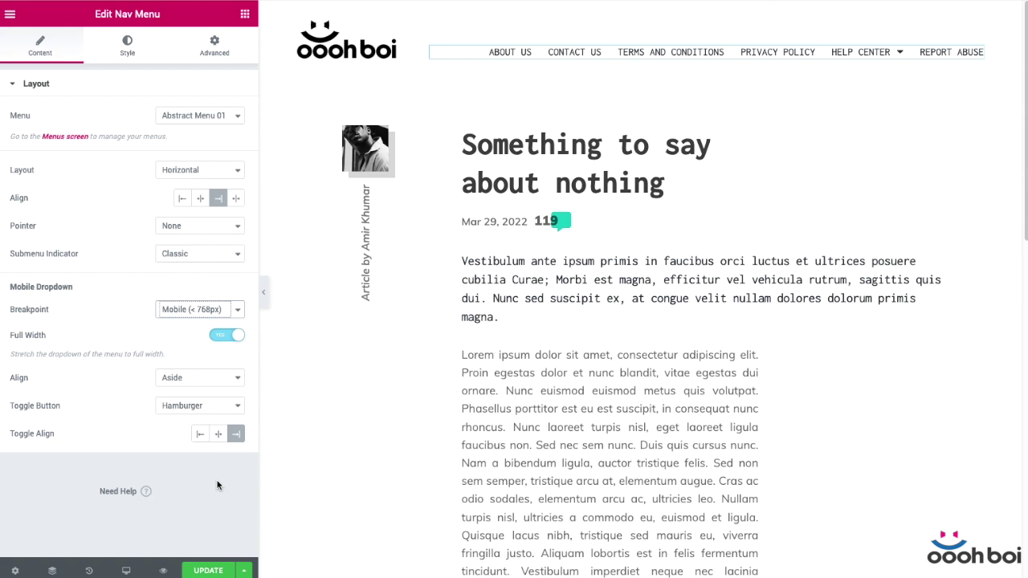
pyautogui.click(209, 570)
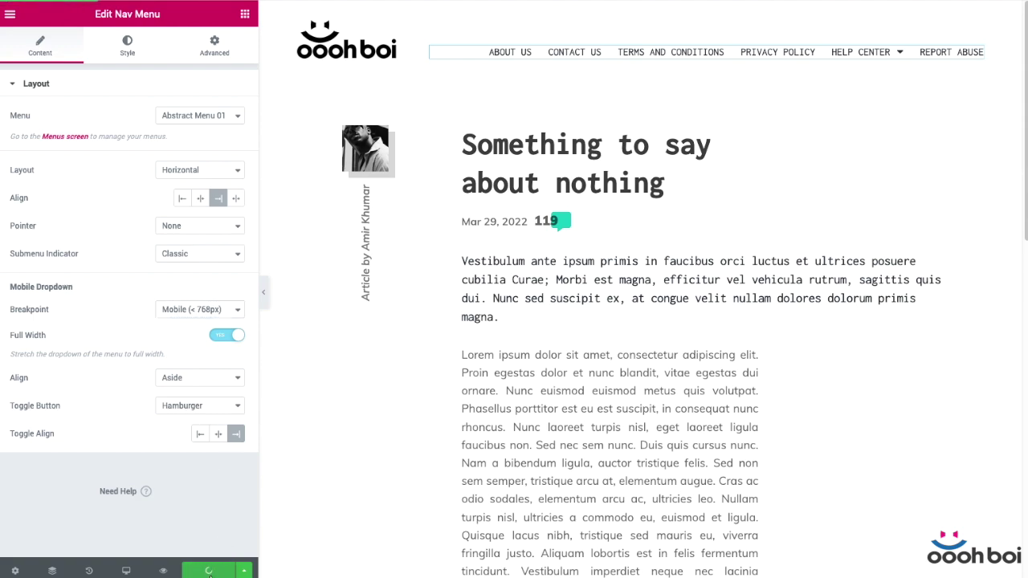
# - Check the collapsed menu and HELP CENTER submenu at mobile size, then view desktop full-width
pyautogui.click(127, 571)
pyautogui.click(116, 539)
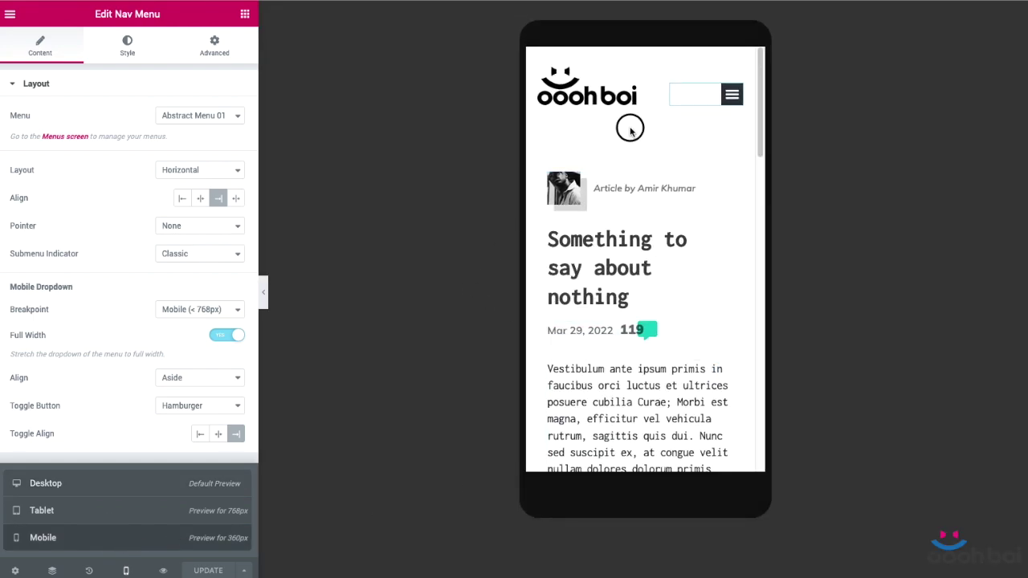
pyautogui.click(728, 106)
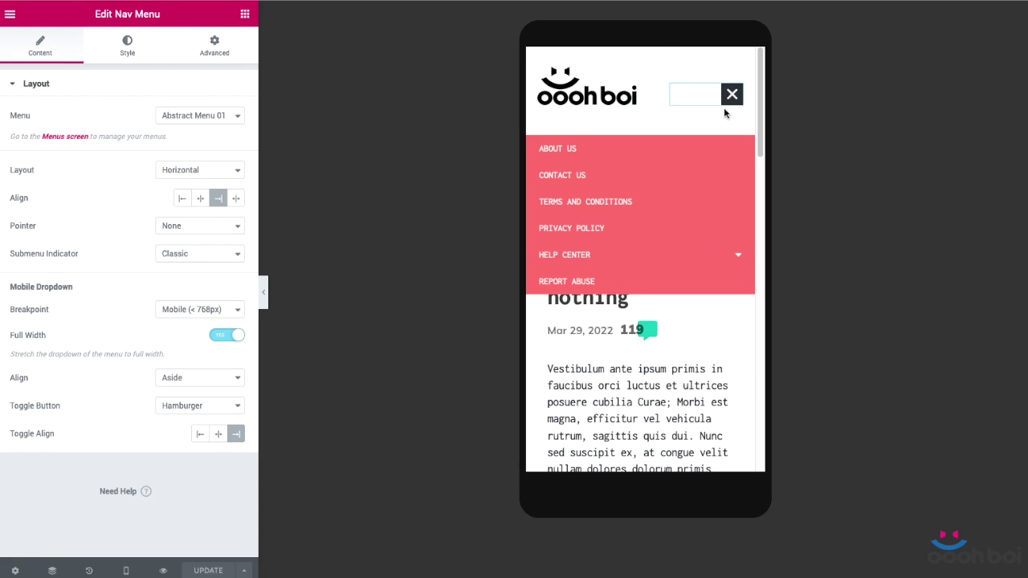
pyautogui.click(711, 258)
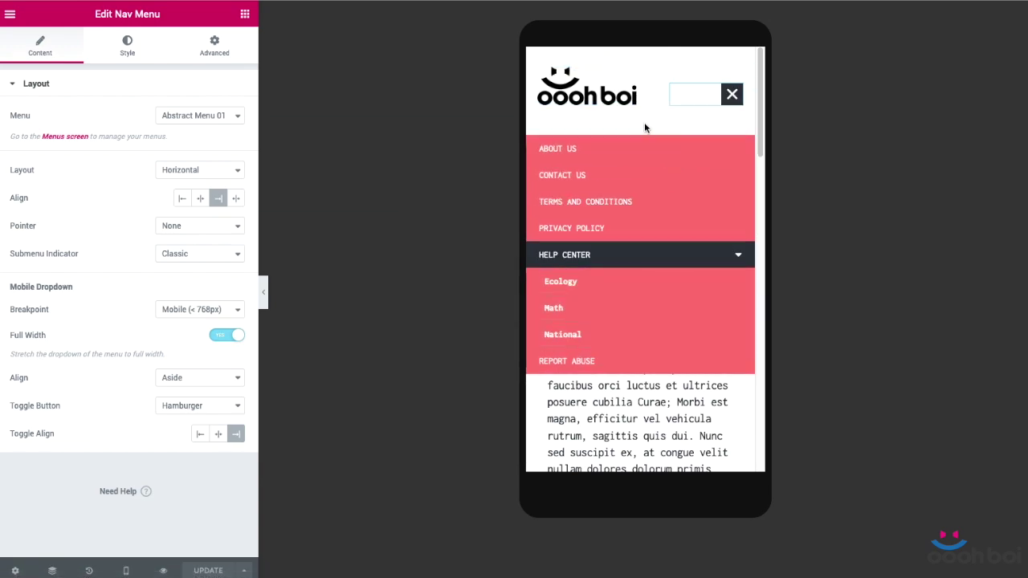
pyautogui.click(126, 569)
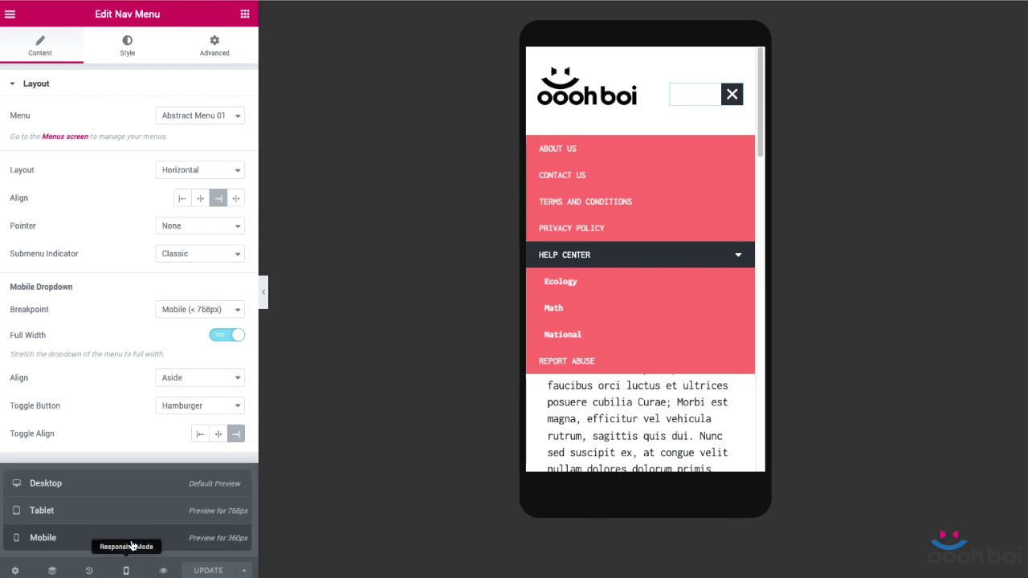
pyautogui.click(133, 482)
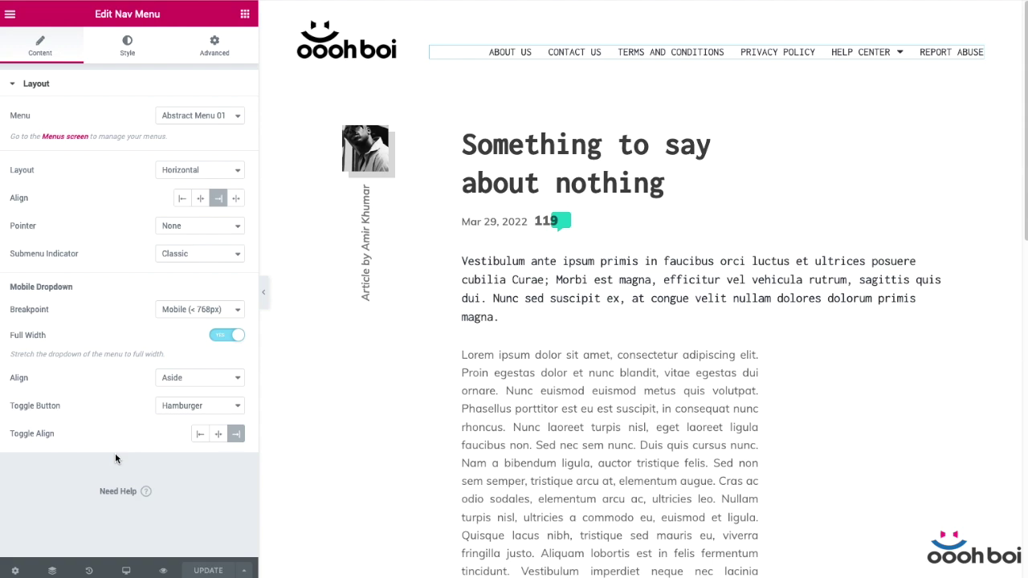
pyautogui.hotkey('ctrl', 'p')
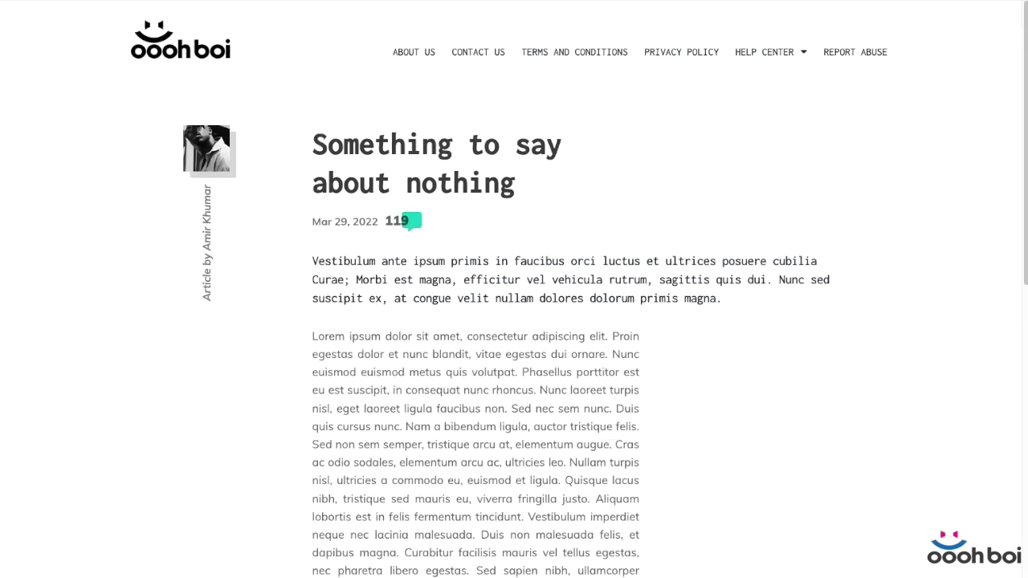
# - Narrow the page preview to check items collapsing under MORE..., then restore full width
pyautogui.moveTo(1025, 306); pyautogui.dragTo(497, 419)
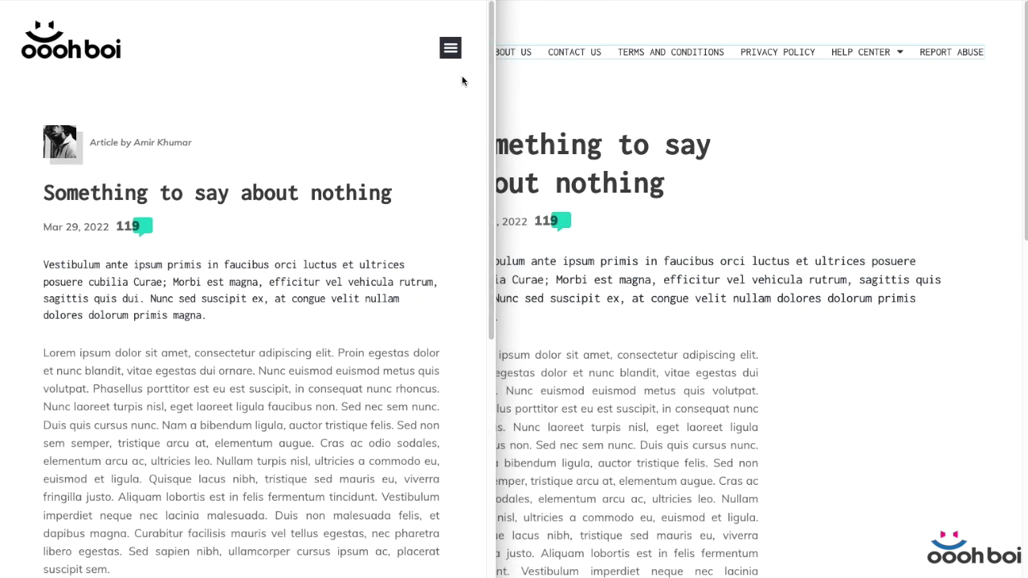
pyautogui.moveTo(493, 223); pyautogui.dragTo(562, 245)
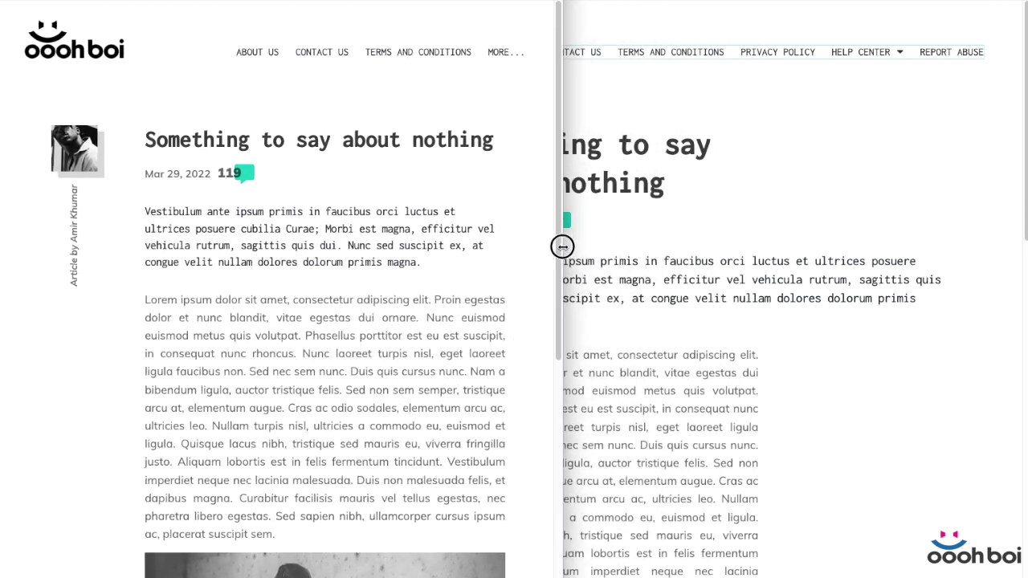
pyautogui.moveTo(502, 52)
pyautogui.moveTo(494, 106)
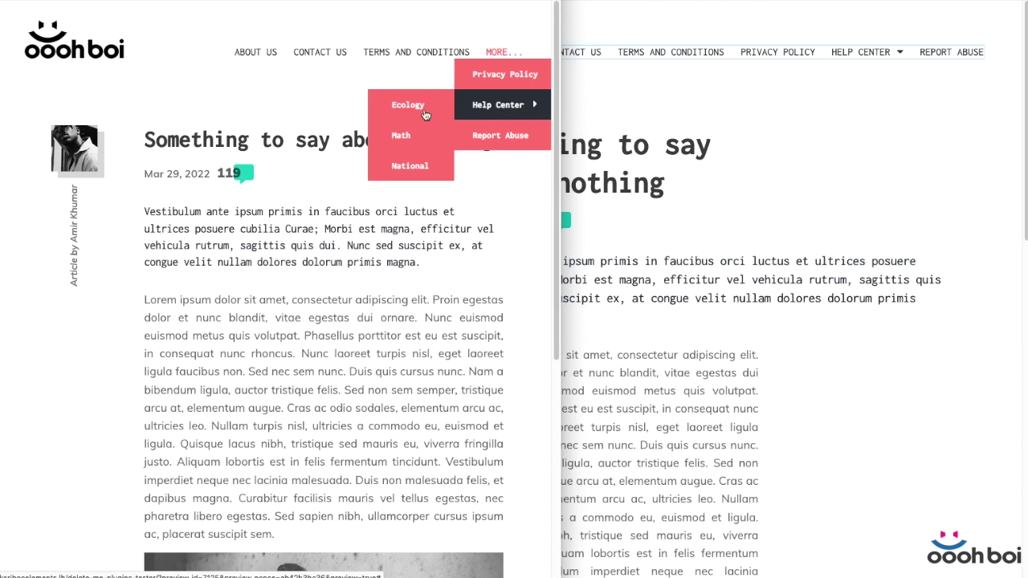
pyautogui.moveTo(558, 210); pyautogui.dragTo(525, 211)
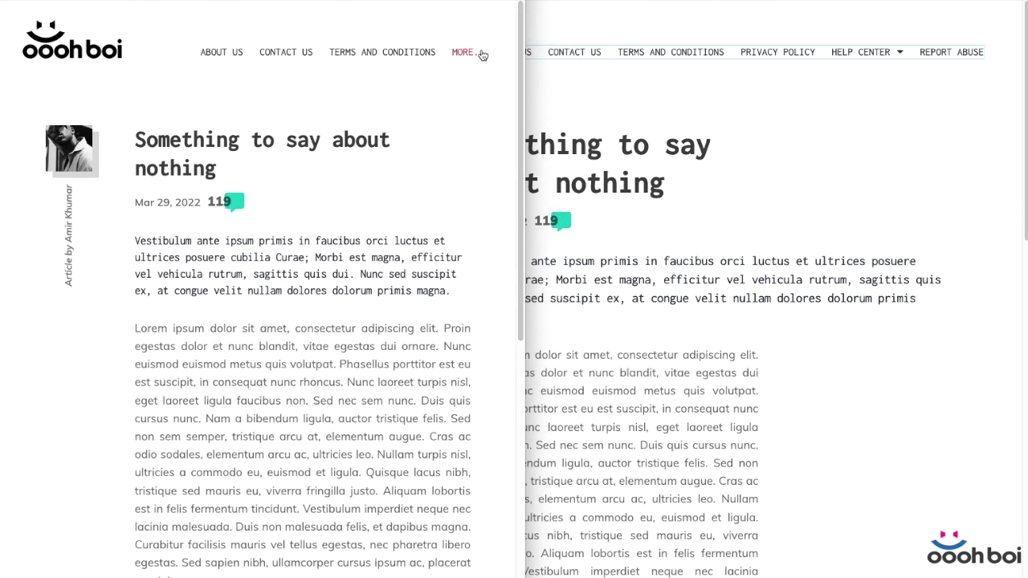
pyautogui.moveTo(524, 199); pyautogui.dragTo(1025, 224)
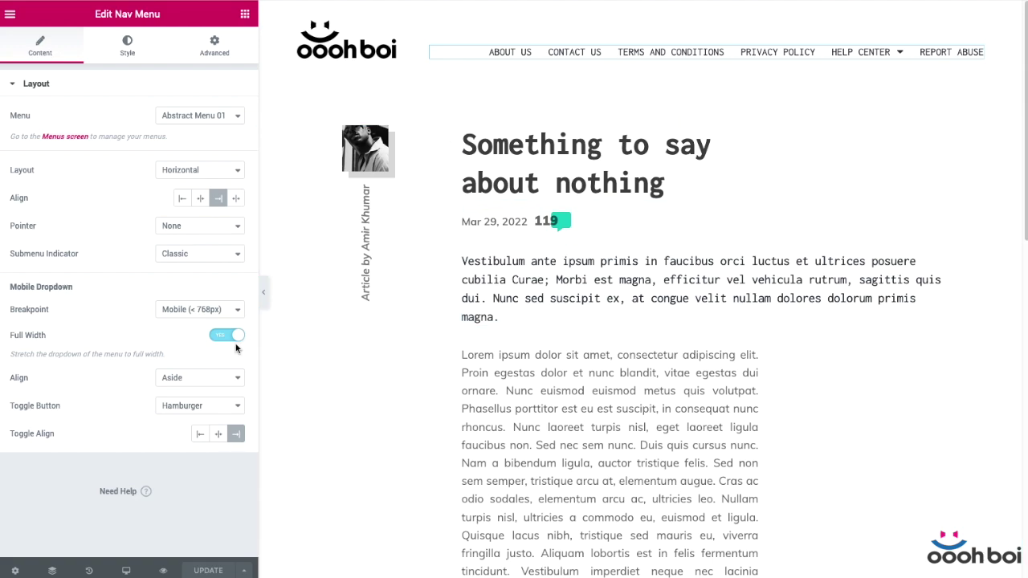
# - Set the mobile dropdown breakpoint to None and save
pyautogui.click(203, 309)
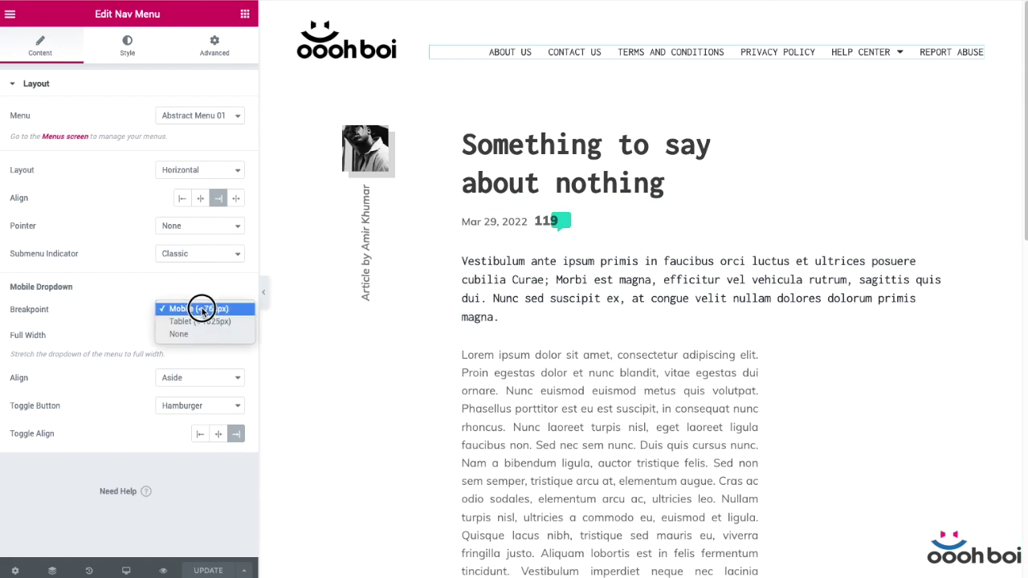
pyautogui.click(195, 333)
pyautogui.click(212, 567)
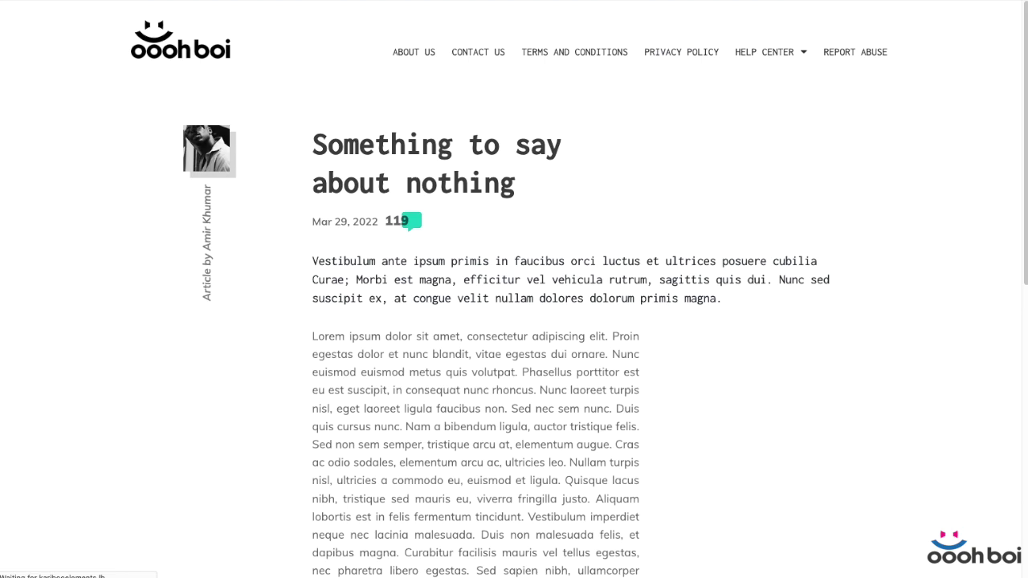
# - Narrow the preview to phone width, inspect the items under MORE..., and restore full width
pyautogui.moveTo(1018, 203); pyautogui.dragTo(259, 324)
pyautogui.click(214, 53)
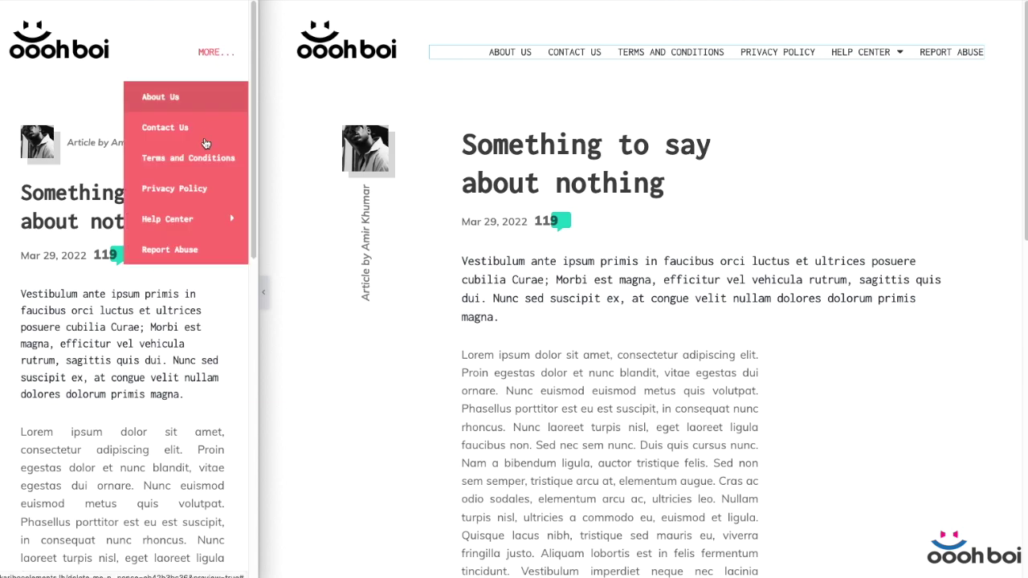
pyautogui.moveTo(177, 218)
pyautogui.moveTo(283, 311); pyautogui.dragTo(1027, 250)
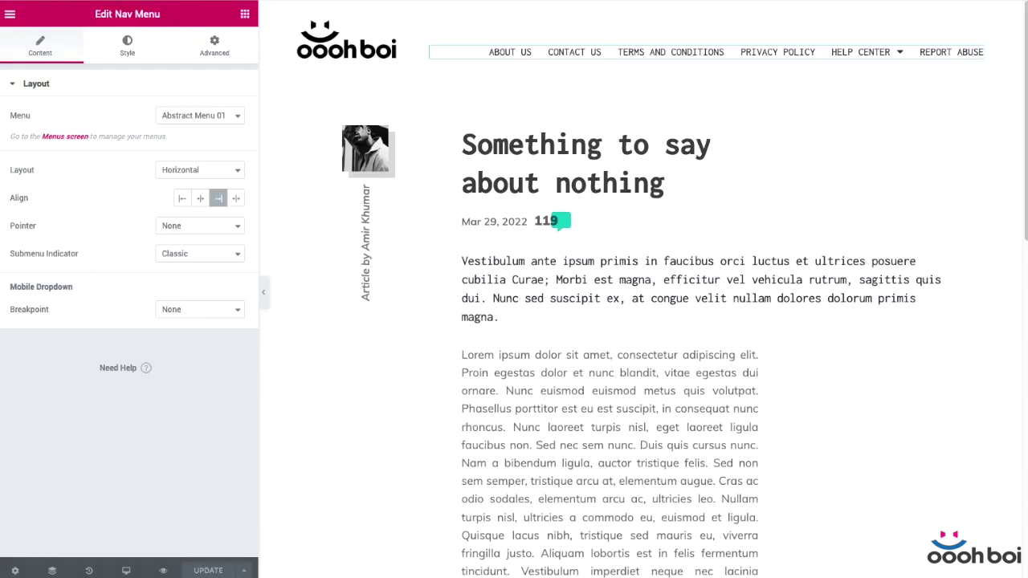
# - Switch off Enable Smarter Menu in the OoohBoi Smarter Menu style settings
pyautogui.click(122, 48)
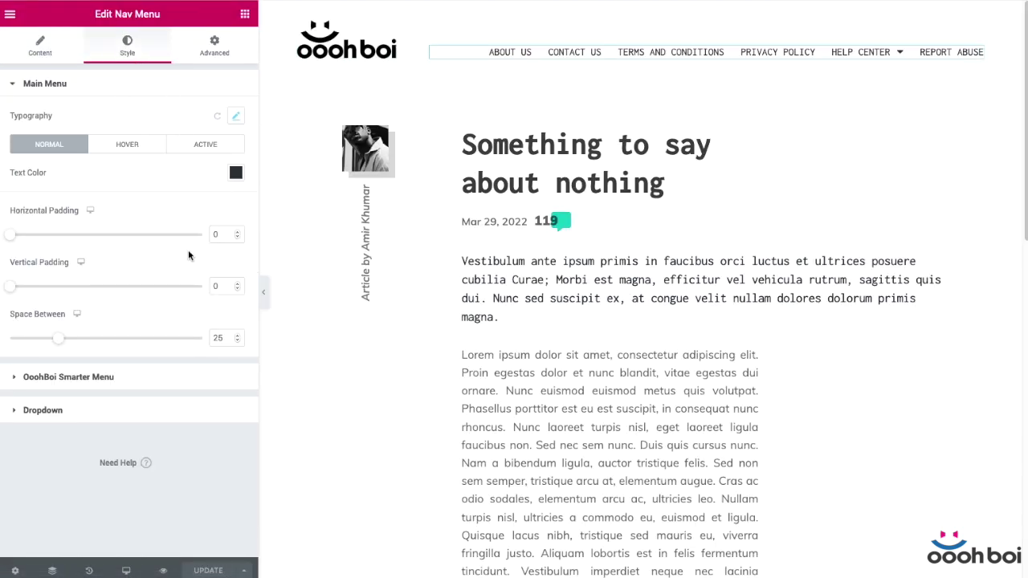
pyautogui.click(145, 389)
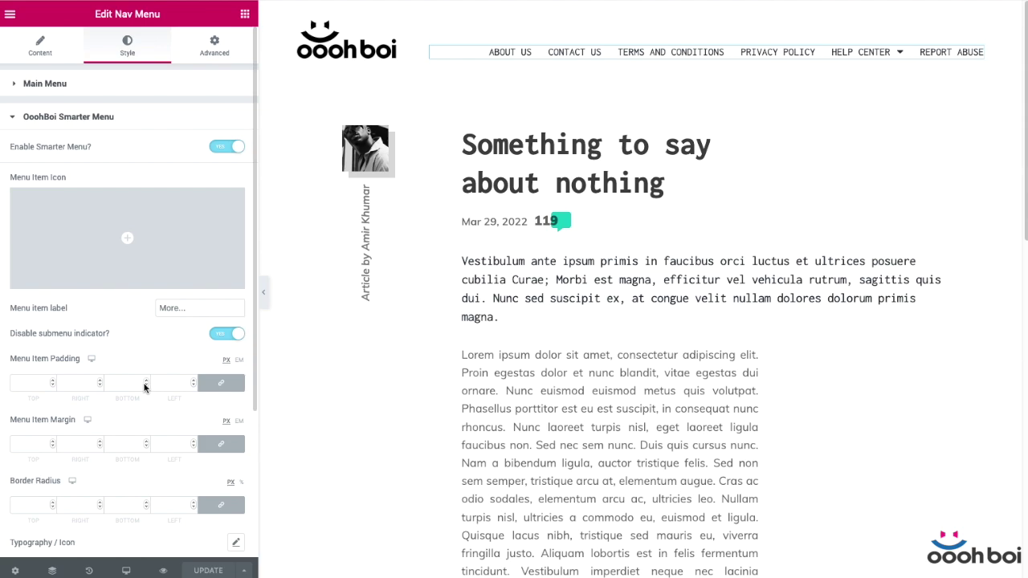
pyautogui.click(228, 150)
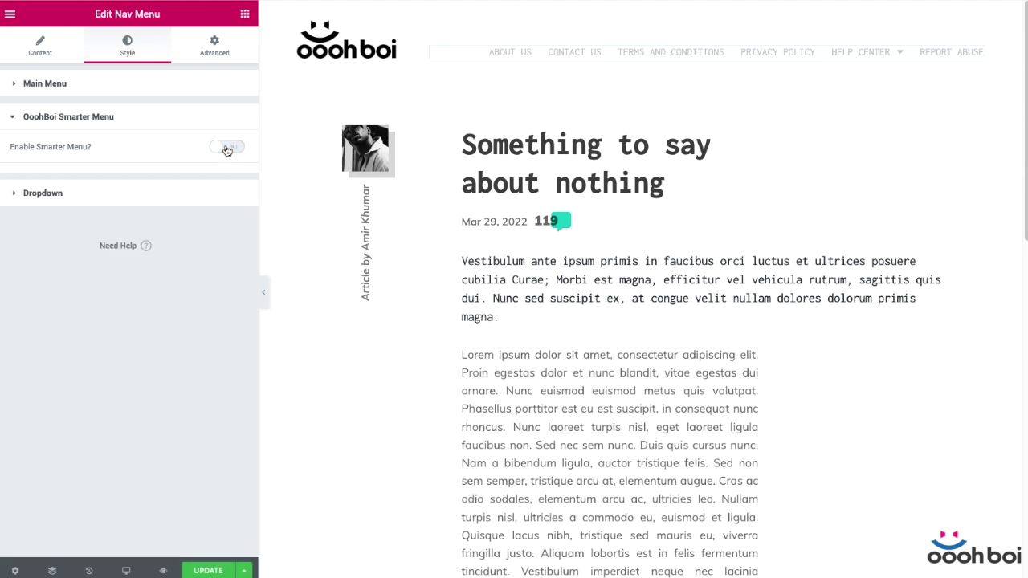
# - Set the breakpoint back to Mobile (< 768px), save, and hide the editor panel
pyautogui.click(41, 48)
pyautogui.click(186, 311)
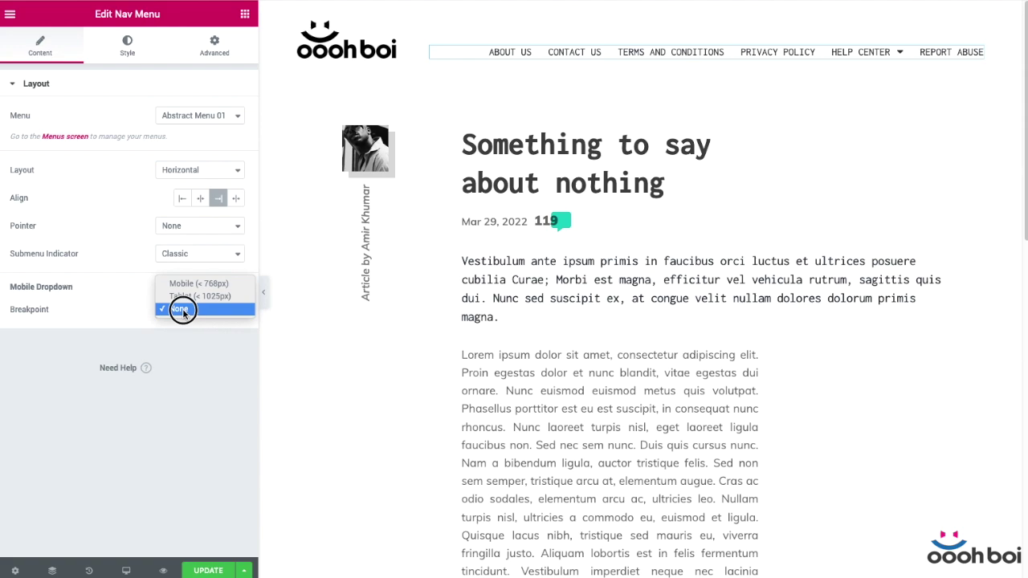
pyautogui.click(187, 279)
pyautogui.click(210, 572)
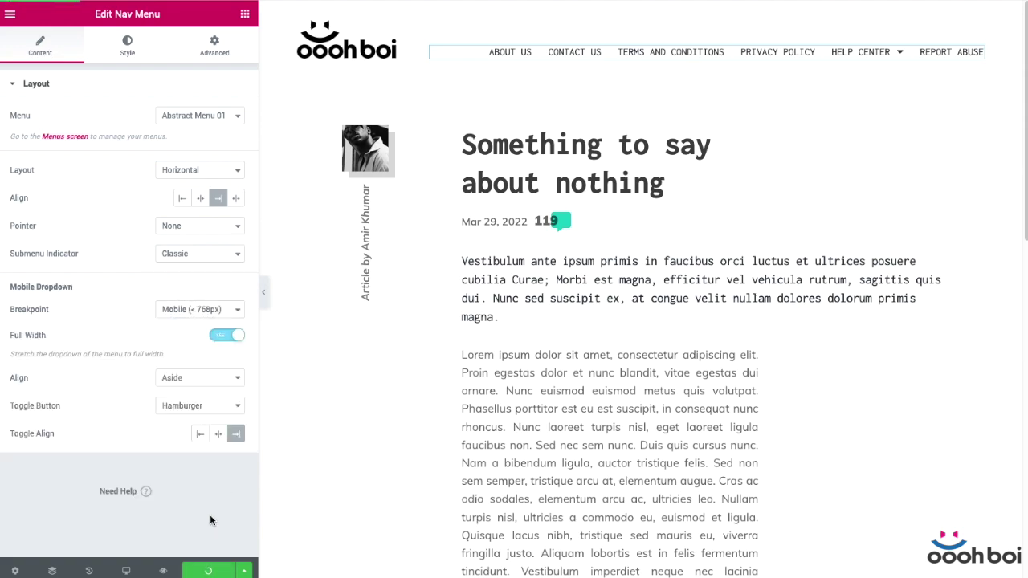
pyautogui.hotkey('ctrl', 'p')
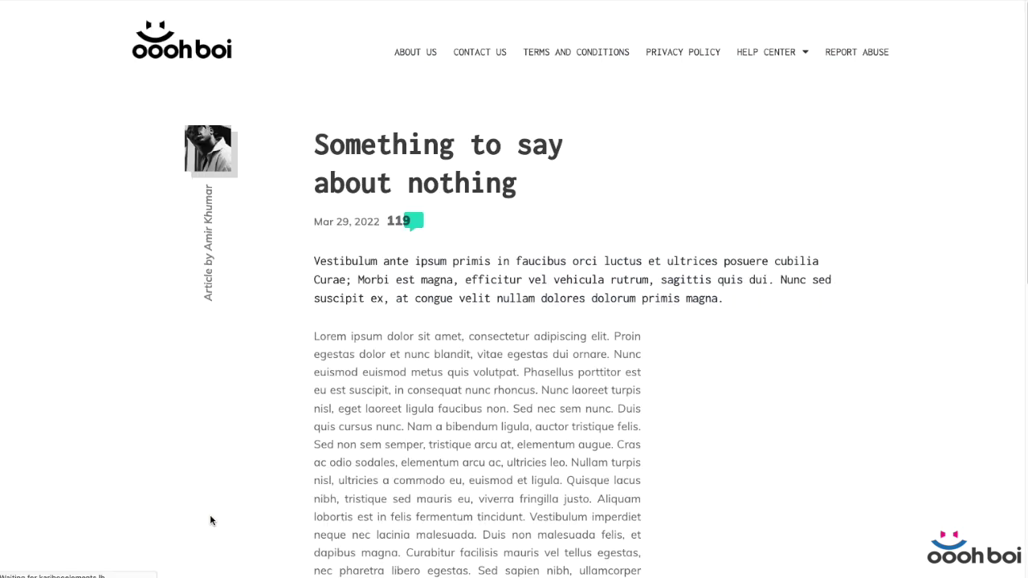
# - Set the breakpoint to Tablet (< 1025px) and test menu wrapping at narrower preview widths
pyautogui.moveTo(999, 274); pyautogui.dragTo(1022, 483)
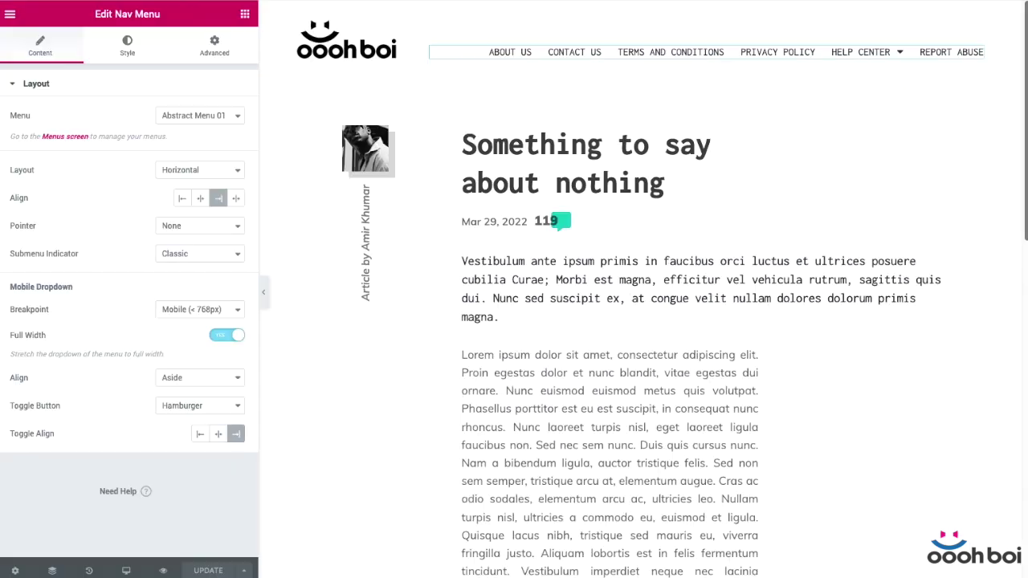
pyautogui.click(193, 311)
pyautogui.click(193, 320)
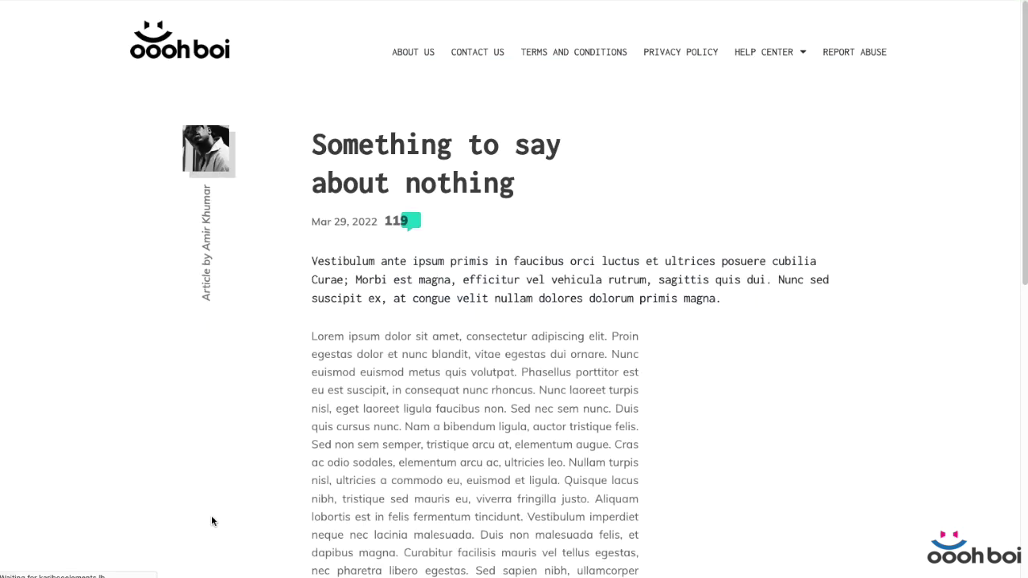
pyautogui.moveTo(1023, 338); pyautogui.dragTo(689, 377)
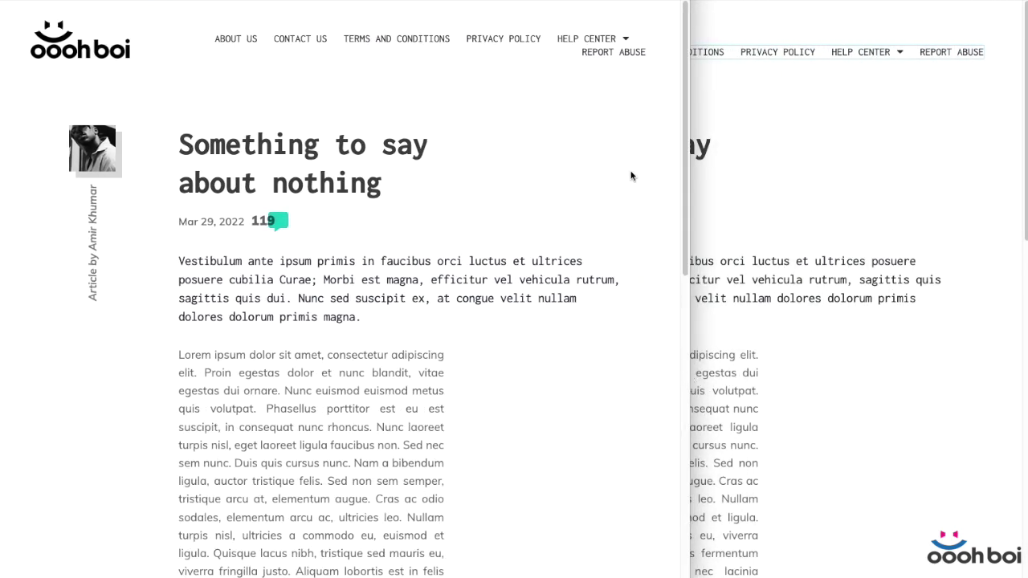
pyautogui.moveTo(689, 153); pyautogui.dragTo(1026, 362)
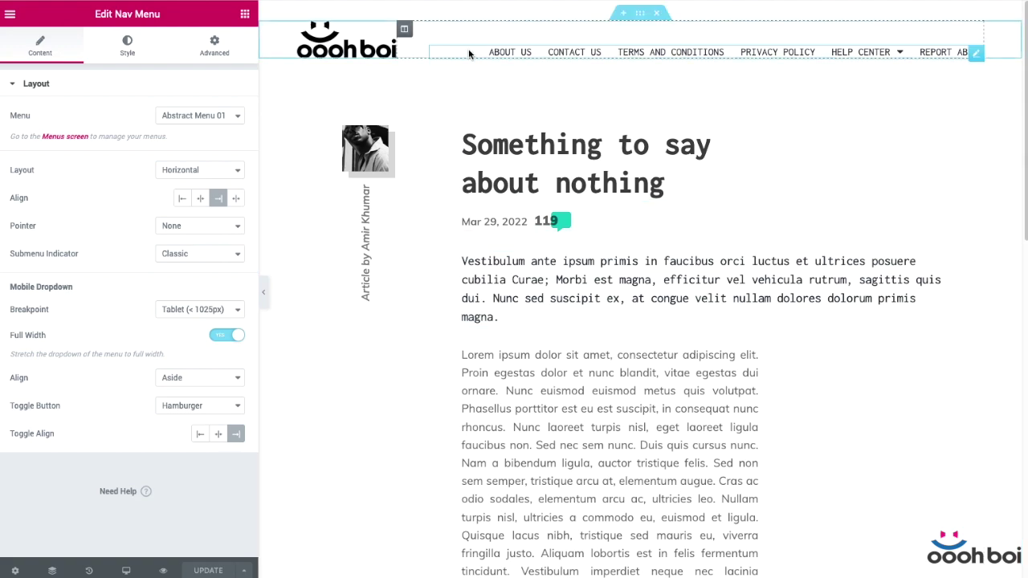
# - Pick Abstract menu 03 for the nav, turn on Enable Smarter Menu, and save
pyautogui.click(186, 116)
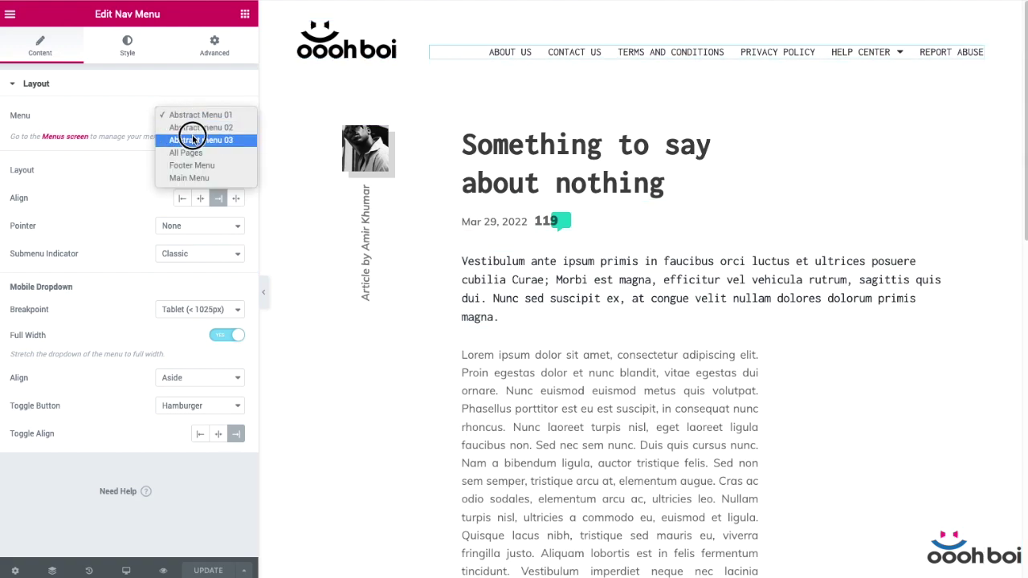
pyautogui.click(190, 138)
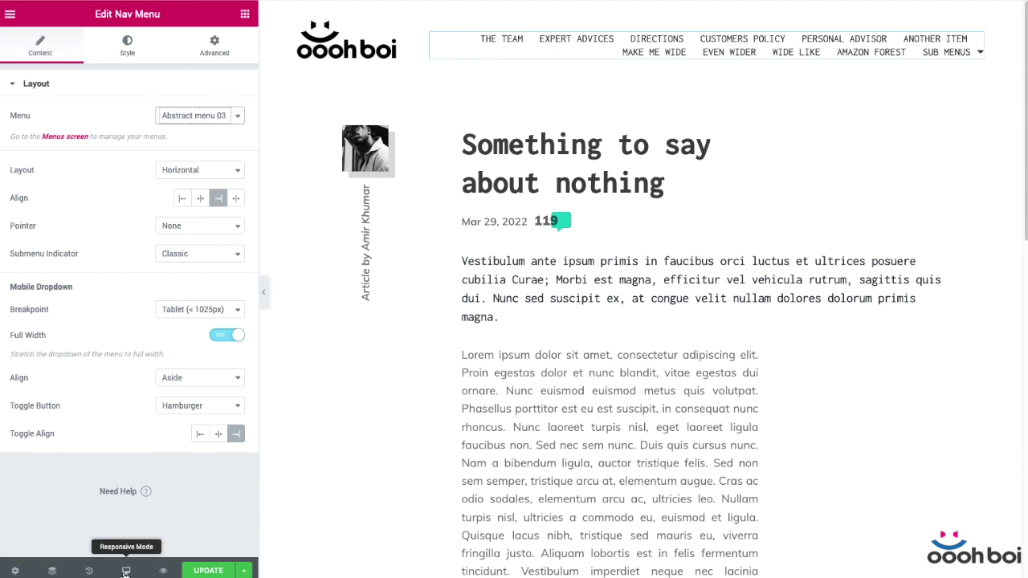
pyautogui.click(127, 46)
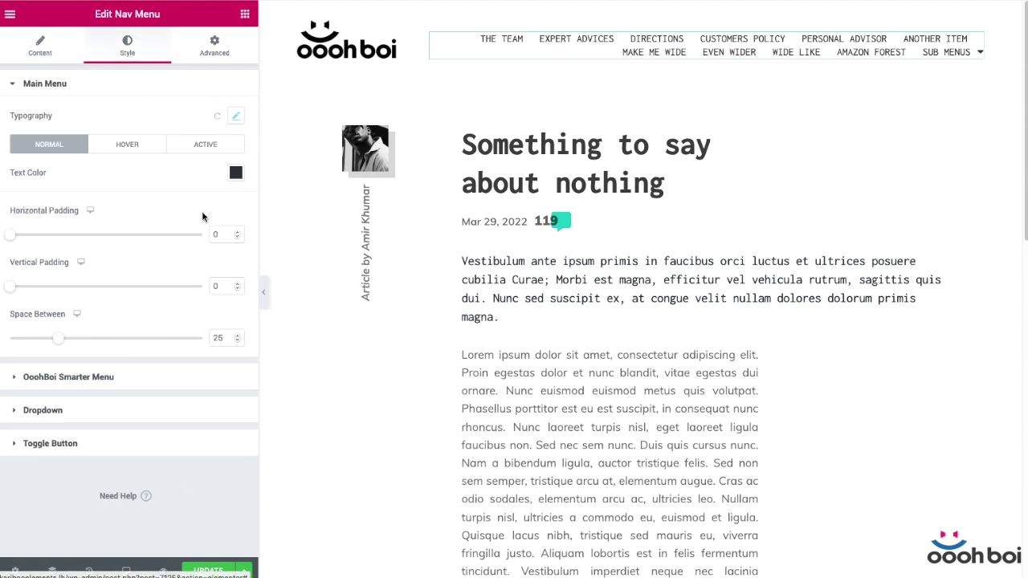
pyautogui.click(160, 383)
pyautogui.click(237, 147)
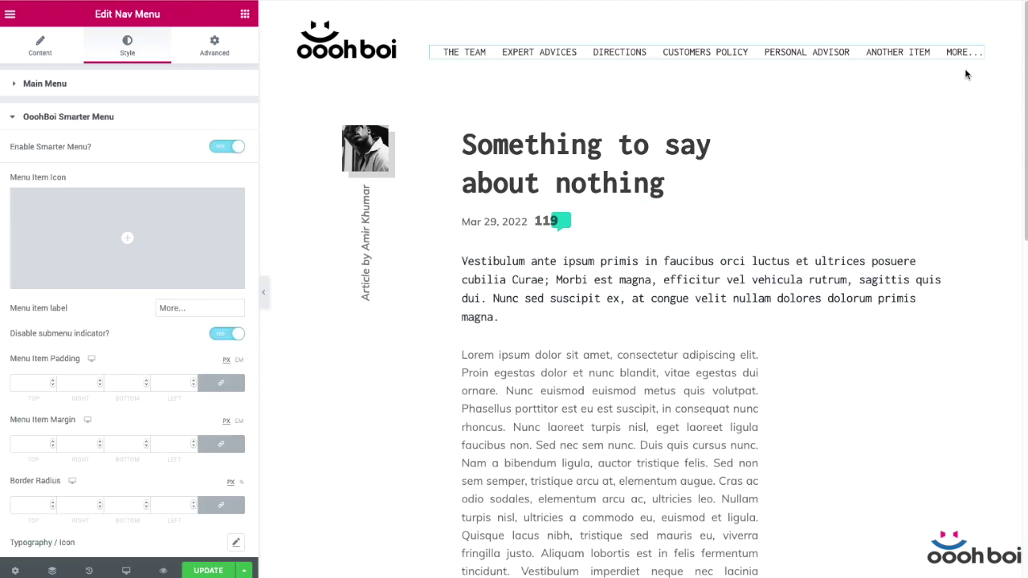
pyautogui.moveTo(955, 88)
pyautogui.moveTo(966, 201)
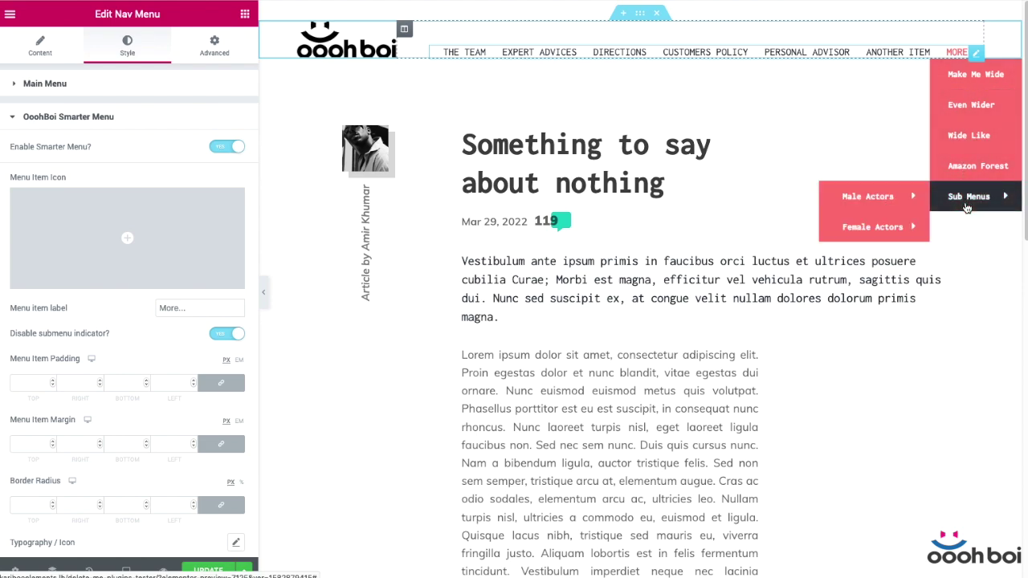
pyautogui.moveTo(871, 199)
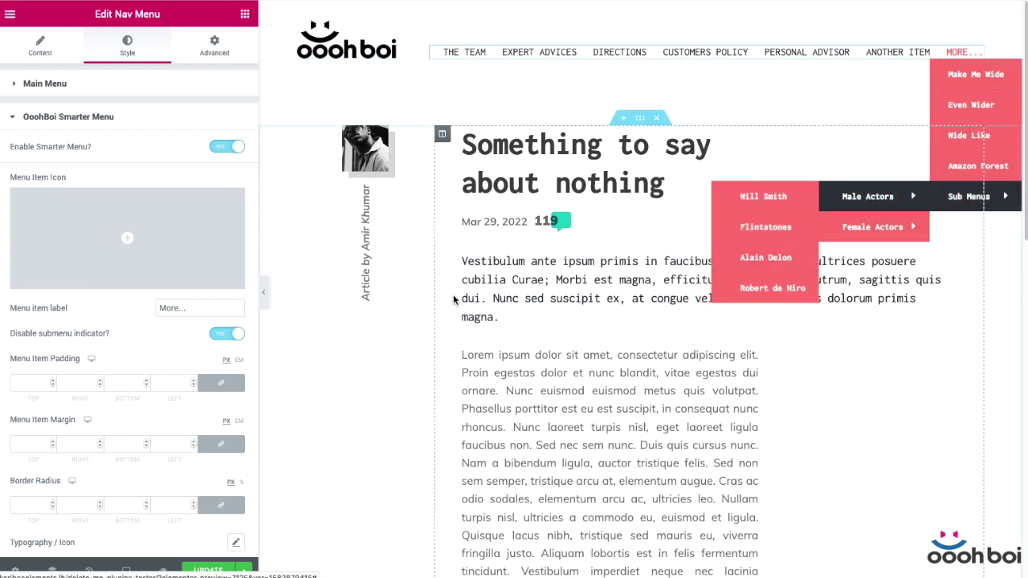
pyautogui.click(224, 570)
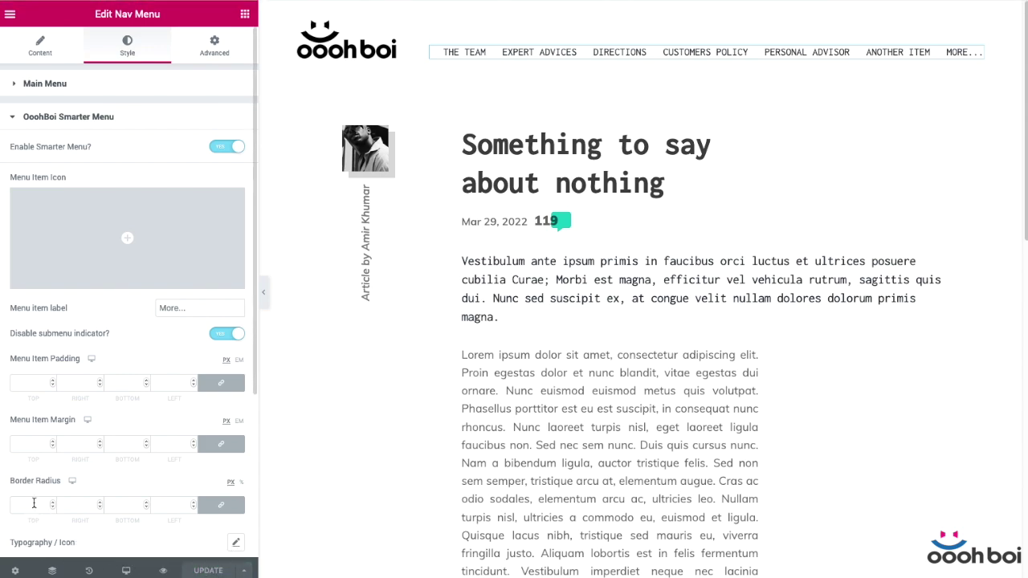
pyautogui.hotkey('ctrl', 'p')
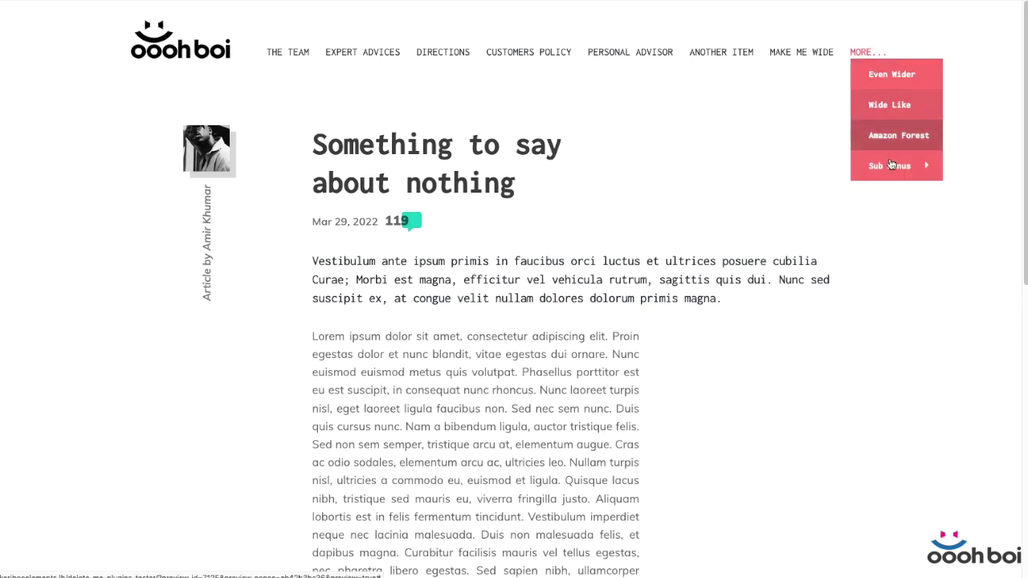
pyautogui.moveTo(1027, 256); pyautogui.dragTo(679, 271)
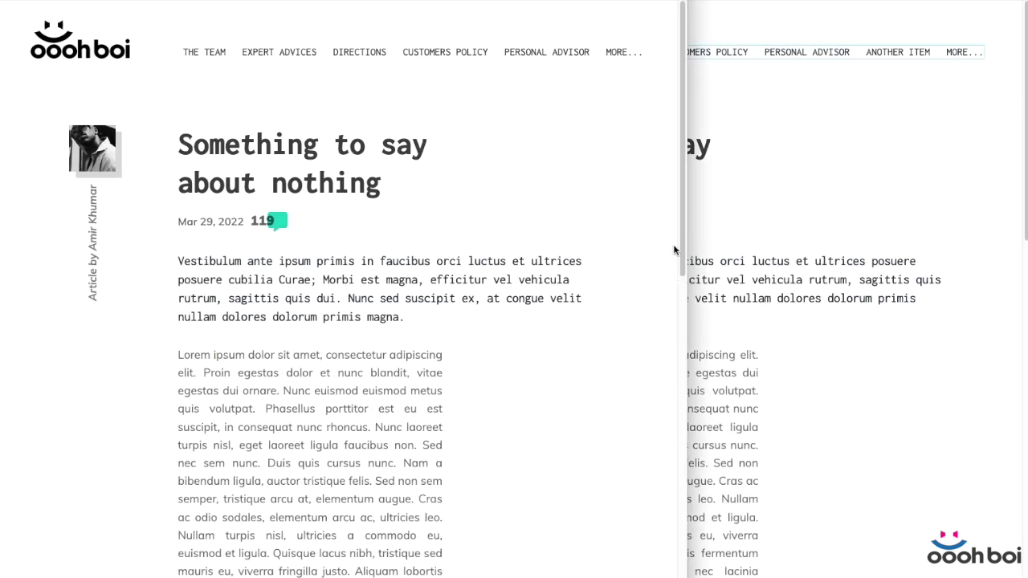
pyautogui.moveTo(627, 53)
pyautogui.moveTo(649, 227)
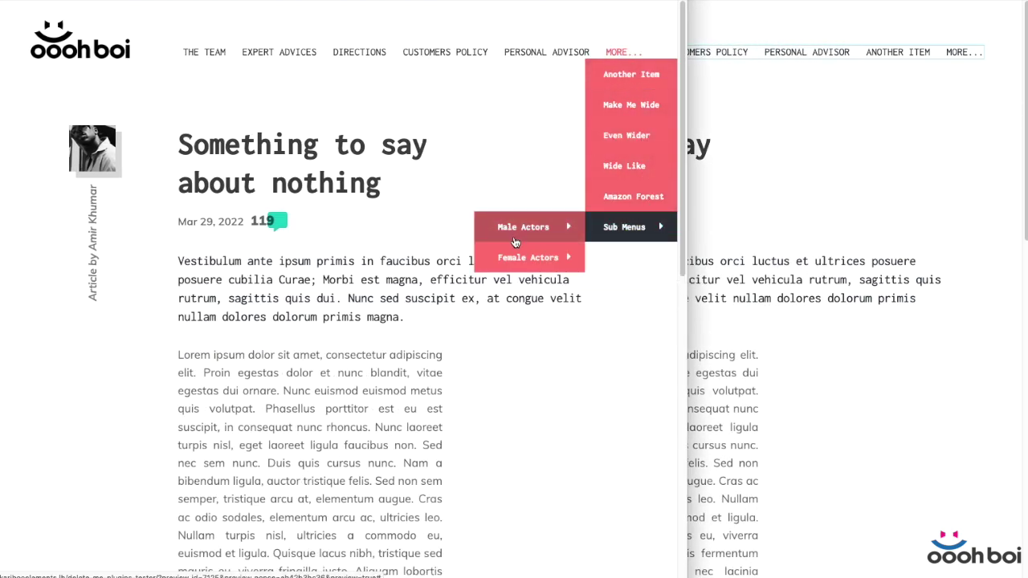
pyautogui.moveTo(510, 259)
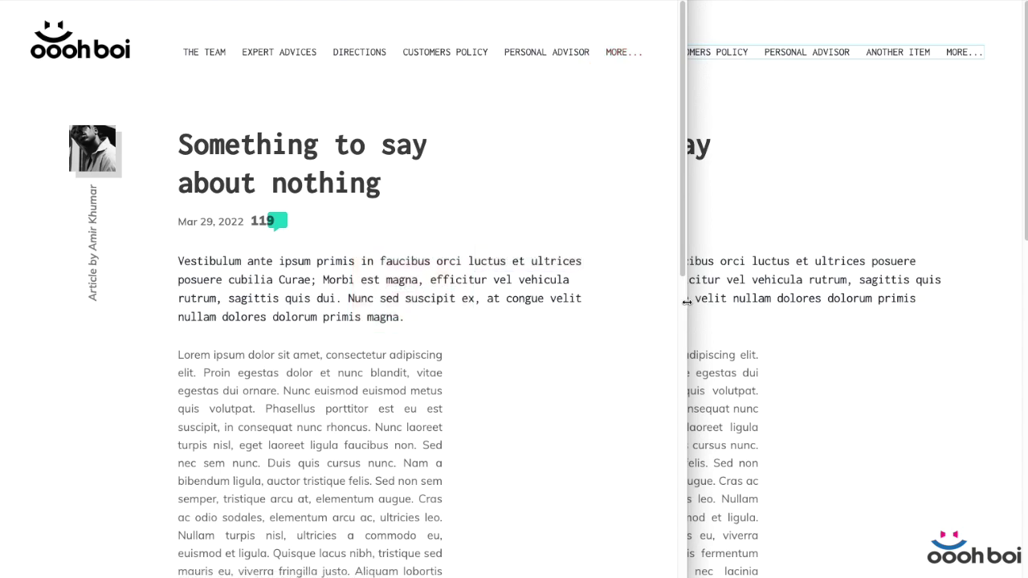
pyautogui.moveTo(687, 302); pyautogui.dragTo(1024, 314)
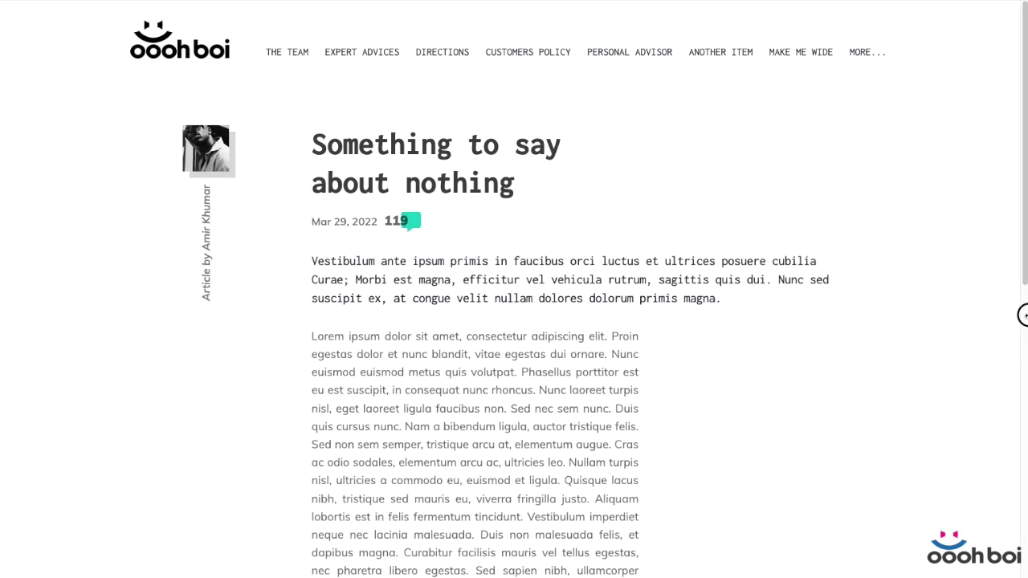
pyautogui.hotkey('ctrl', 'p')
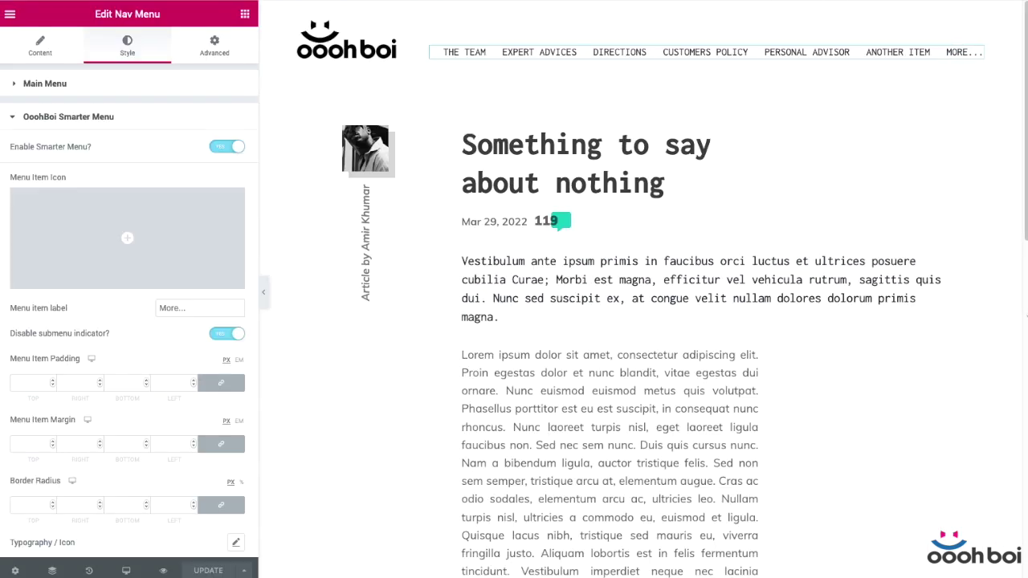
# - Set Mobile Dropdown Breakpoint to None, save, and hide the panel with Ctrl+P
pyautogui.click(50, 48)
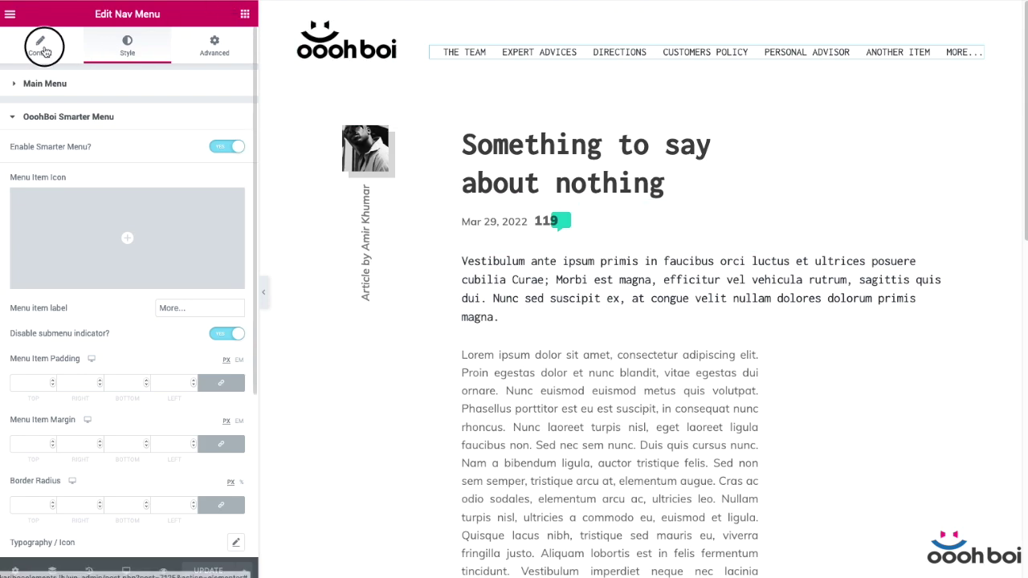
pyautogui.click(201, 316)
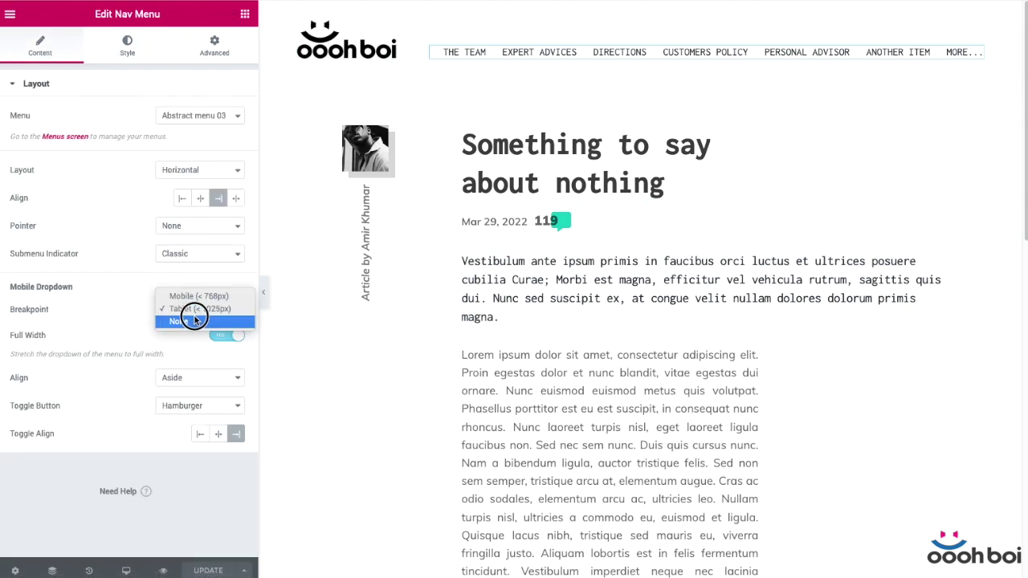
pyautogui.click(195, 319)
pyautogui.click(209, 570)
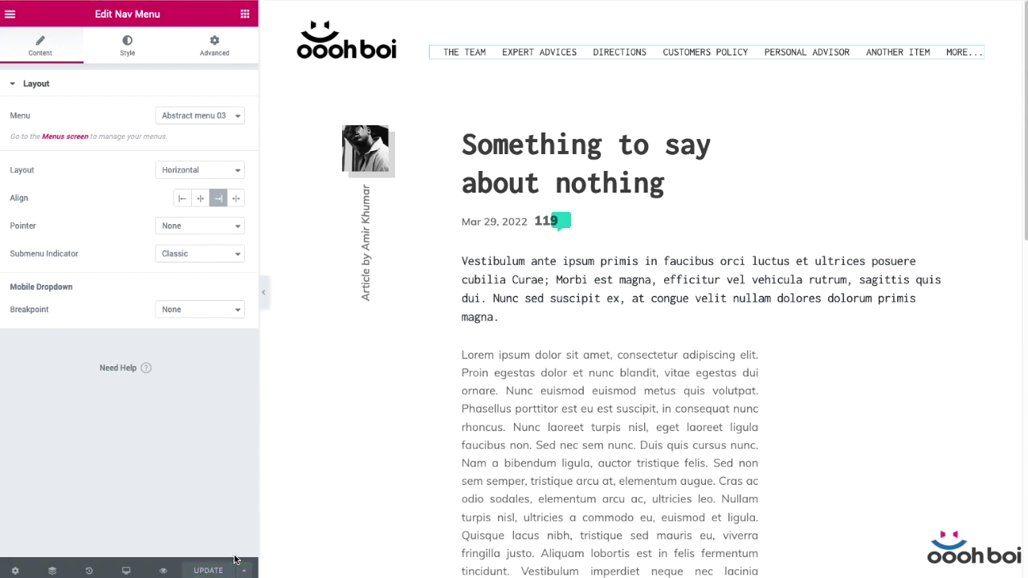
pyautogui.hotkey('ctrl', 'p')
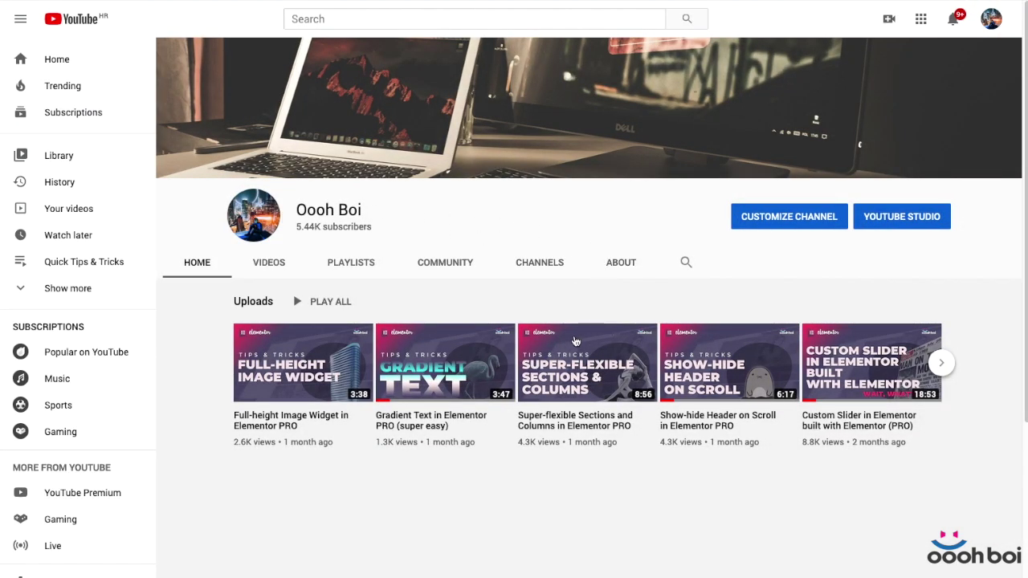
# - Open the channel's ABOUT tab to see its description and stats
pyautogui.click(625, 263)
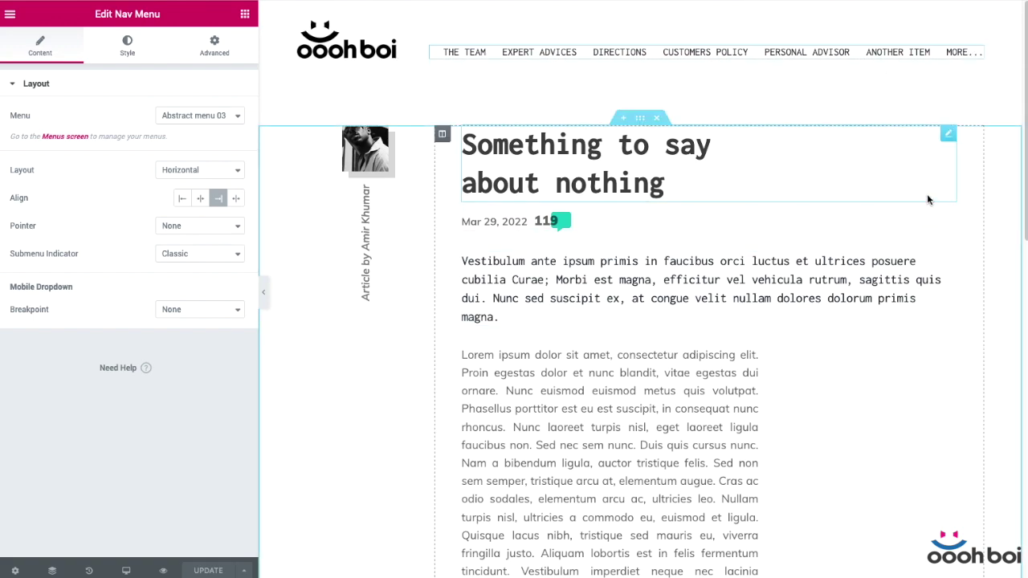
# - Switch the breakpoint to Mobile (< 768px), save, and scroll the page to check the header
pyautogui.click(208, 309)
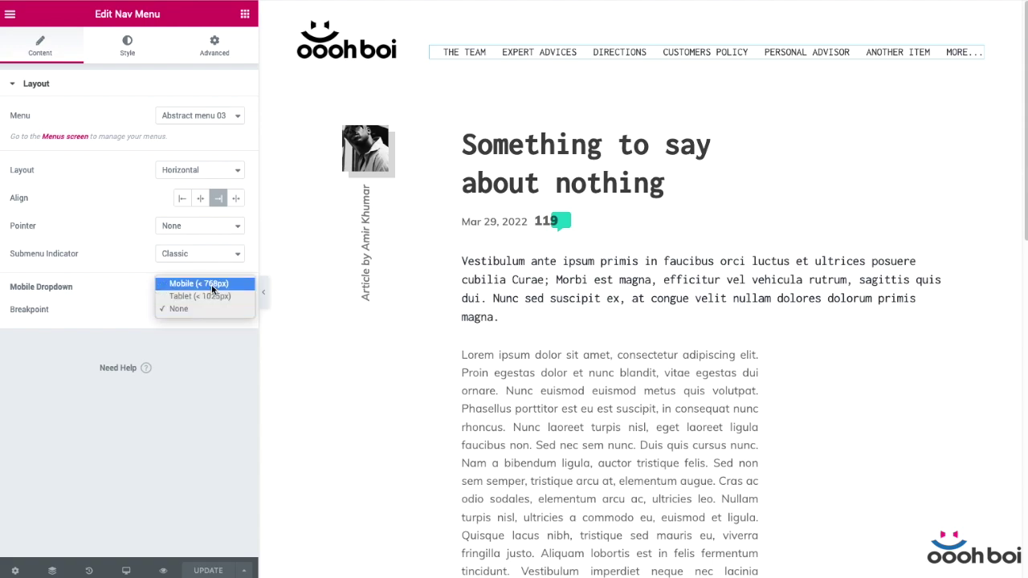
pyautogui.click(211, 284)
pyautogui.click(213, 570)
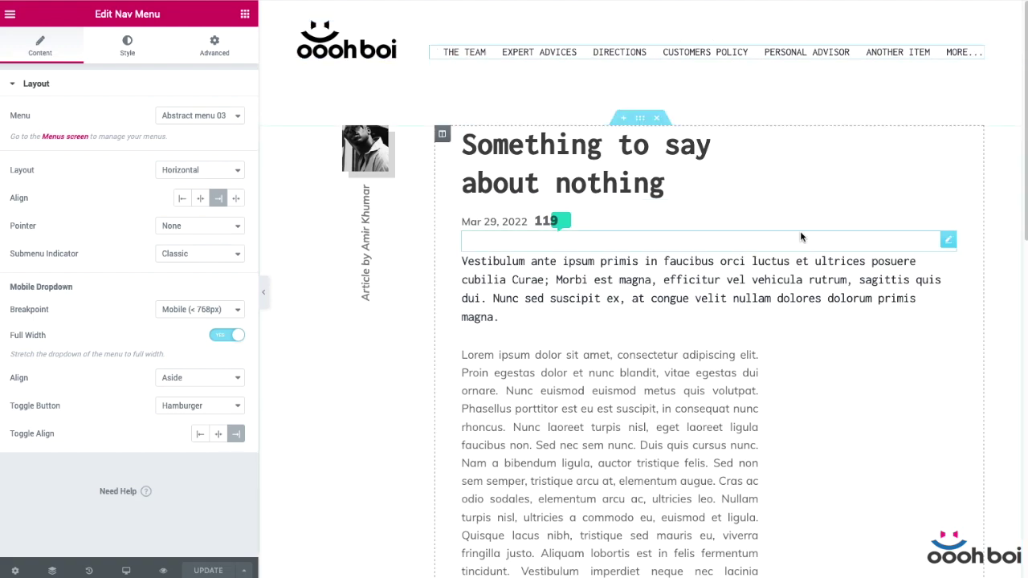
pyautogui.scroll(-1, 803, 281)
pyautogui.scroll(1, 944, 410)
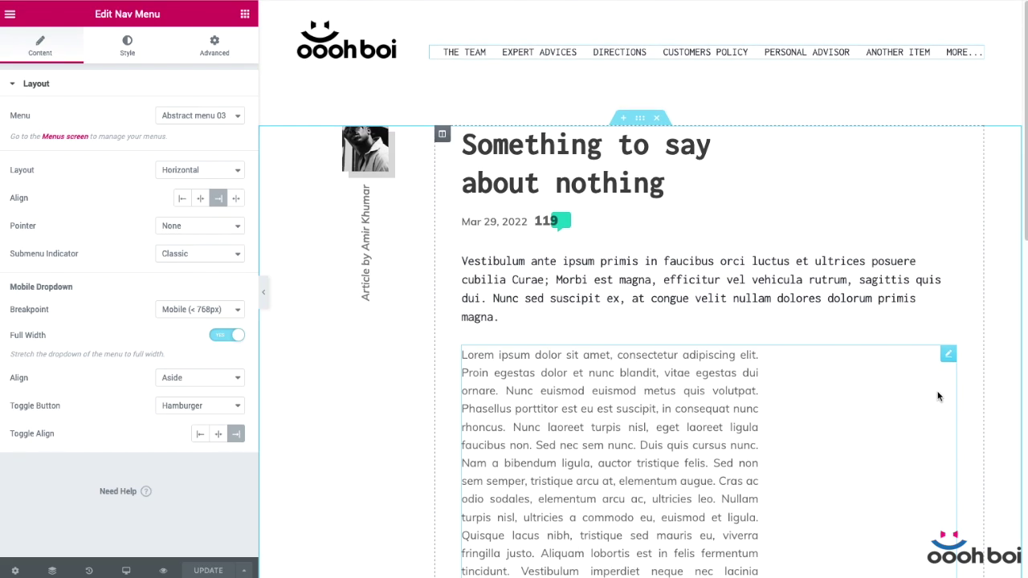
pyautogui.scroll(-3, 939, 396)
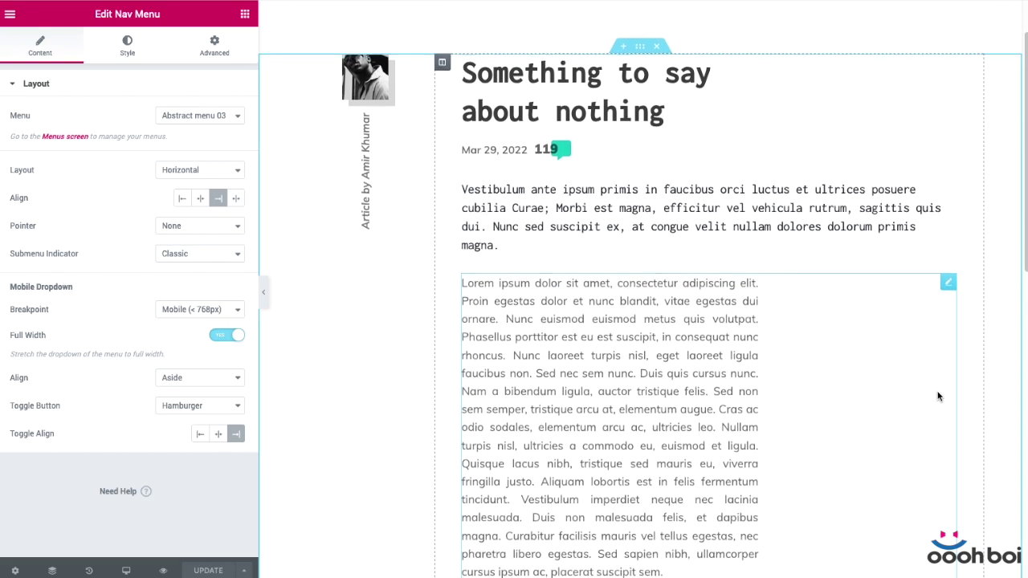
pyautogui.scroll(-4, 937, 394)
pyautogui.scroll(7, 936, 394)
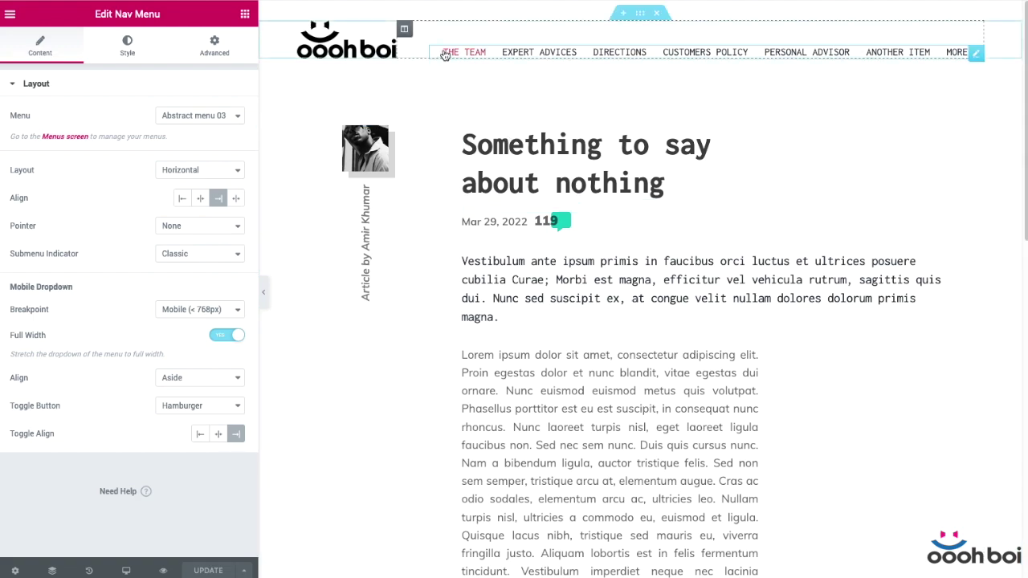
# - Expand the OoohBoi Smarter Menu style settings and preview the overflow icon library
pyautogui.click(127, 46)
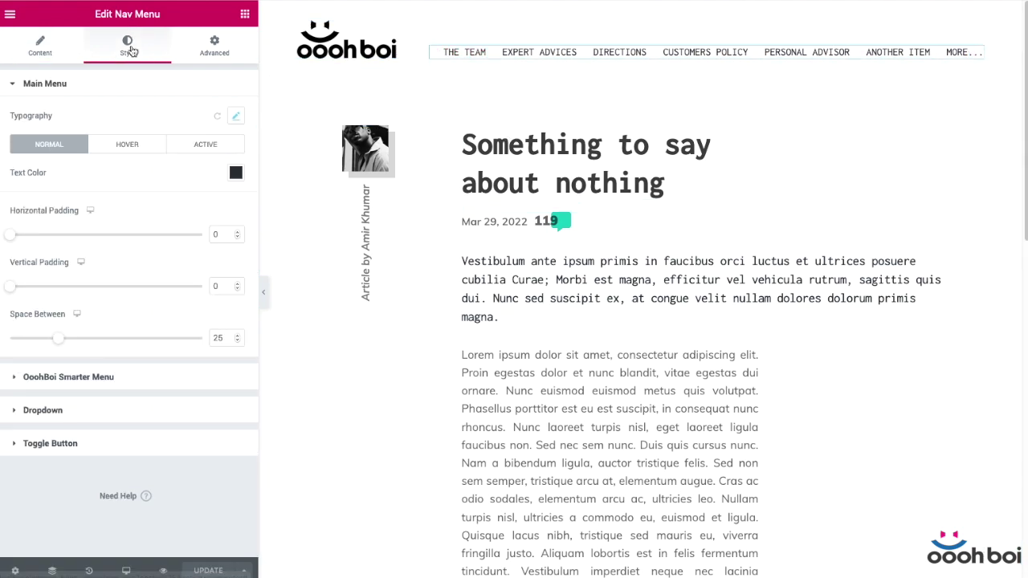
pyautogui.click(186, 377)
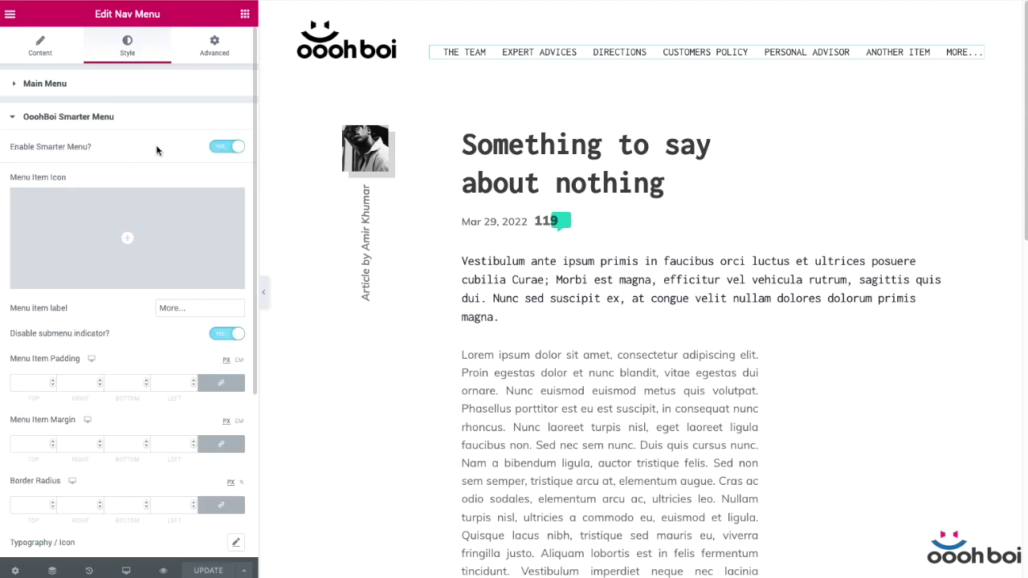
pyautogui.moveTo(170, 221)
pyautogui.click(195, 234)
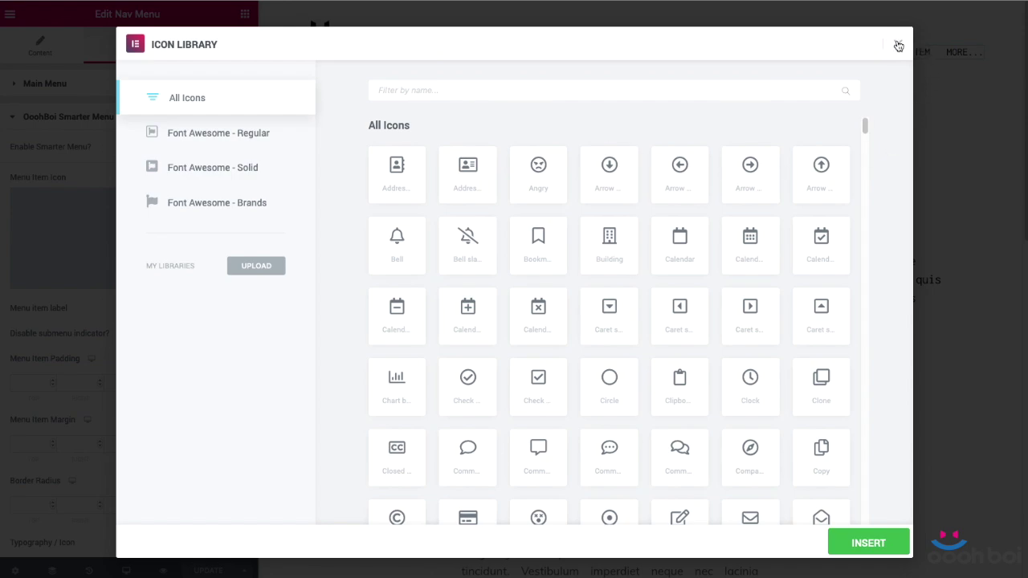
pyautogui.click(898, 45)
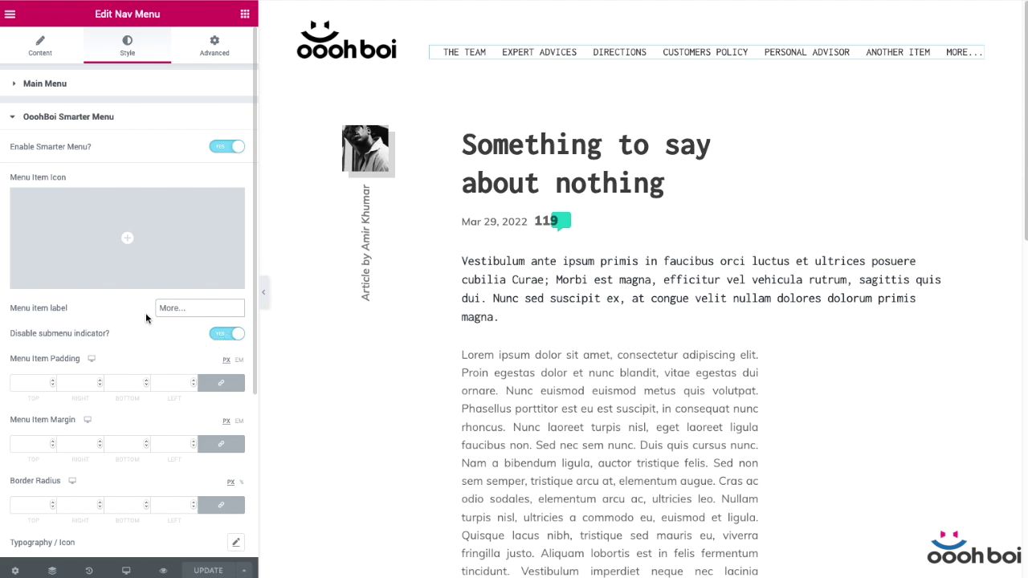
# - Clear the More... label and insert a horizontal ellipsis icon found by filtering 'elli'
pyautogui.moveTo(130, 261)
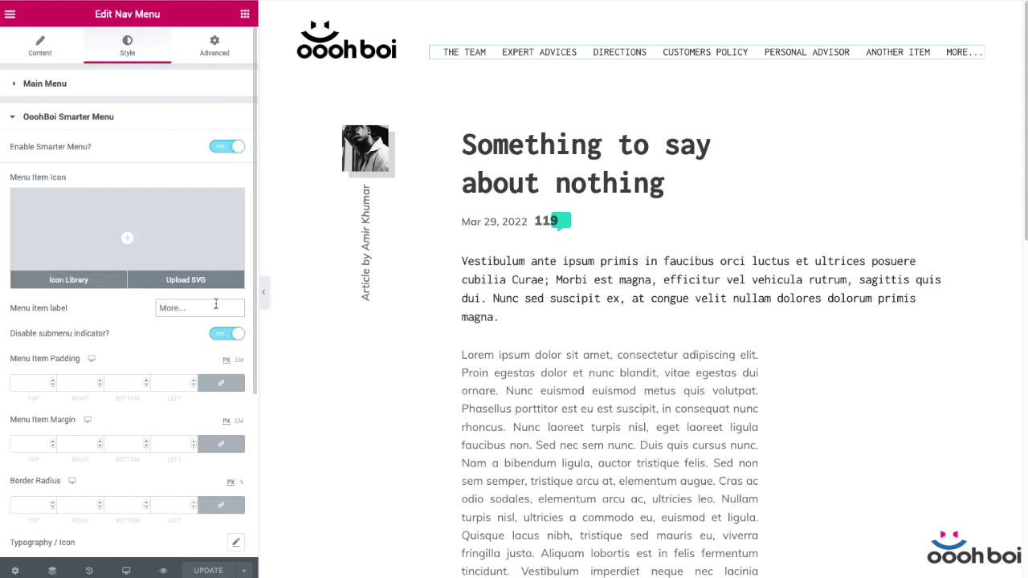
pyautogui.moveTo(205, 306); pyautogui.dragTo(154, 306)
pyautogui.press('BackSpace')
pyautogui.click(131, 239)
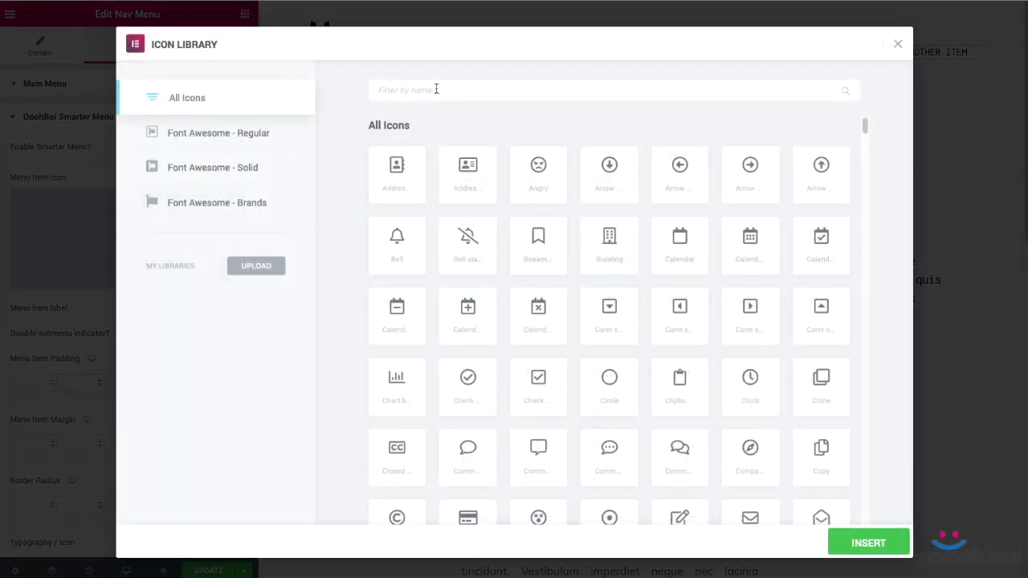
pyautogui.write('elli')
pyautogui.click(396, 178)
pyautogui.click(880, 546)
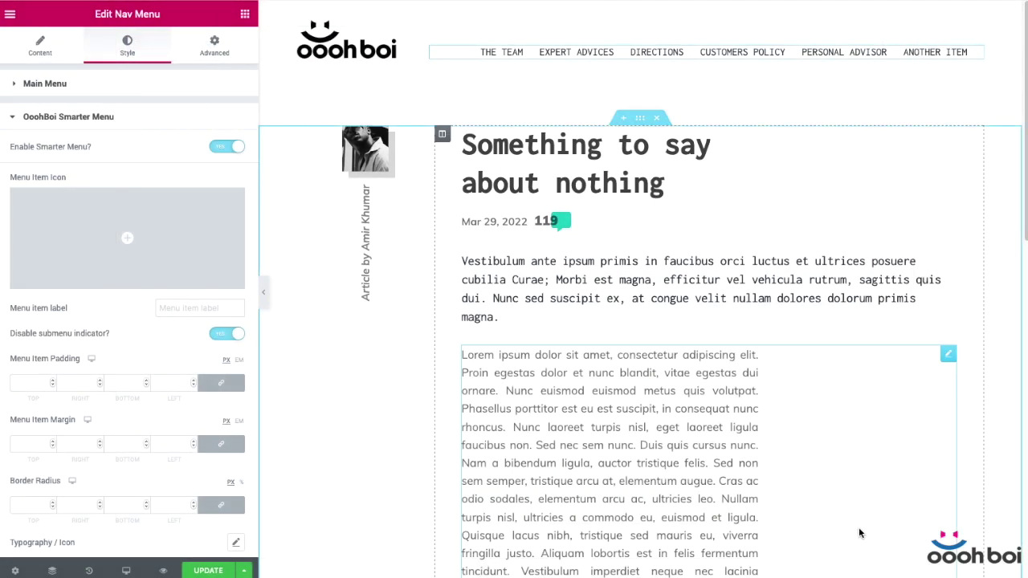
# - Re-pick the Ellipsis h icon from the 'elli'-filtered library as the overflow item icon
pyautogui.click(166, 251)
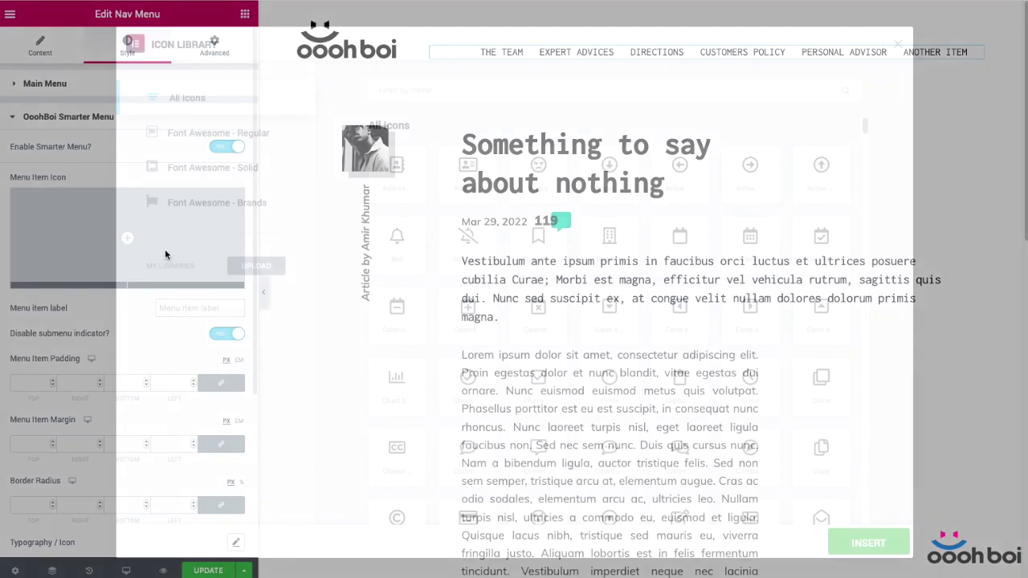
pyautogui.click(457, 84)
pyautogui.write('elli')
pyautogui.click(425, 190)
pyautogui.click(831, 538)
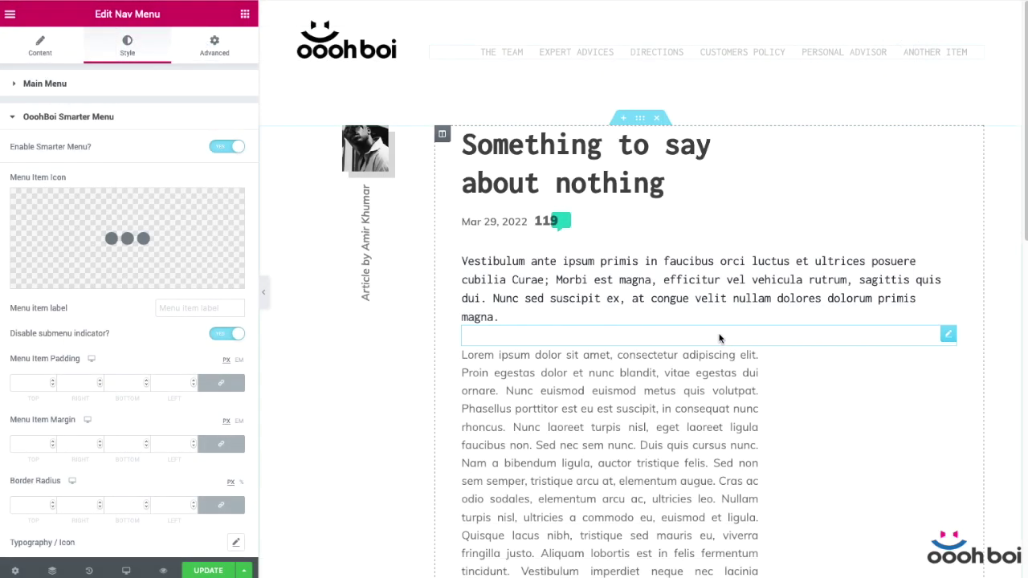
# - Give the overflow item 10px linked padding and a yellow #FFE66D background
pyautogui.click(36, 381)
pyautogui.write('10')
pyautogui.scroll(-1, 128, 418)
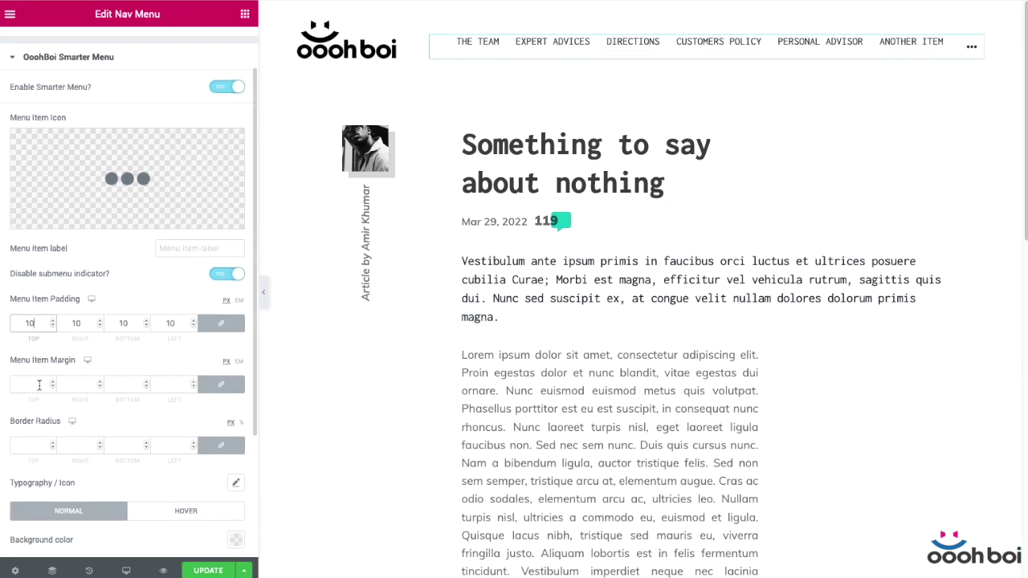
pyautogui.scroll(-1, 222, 482)
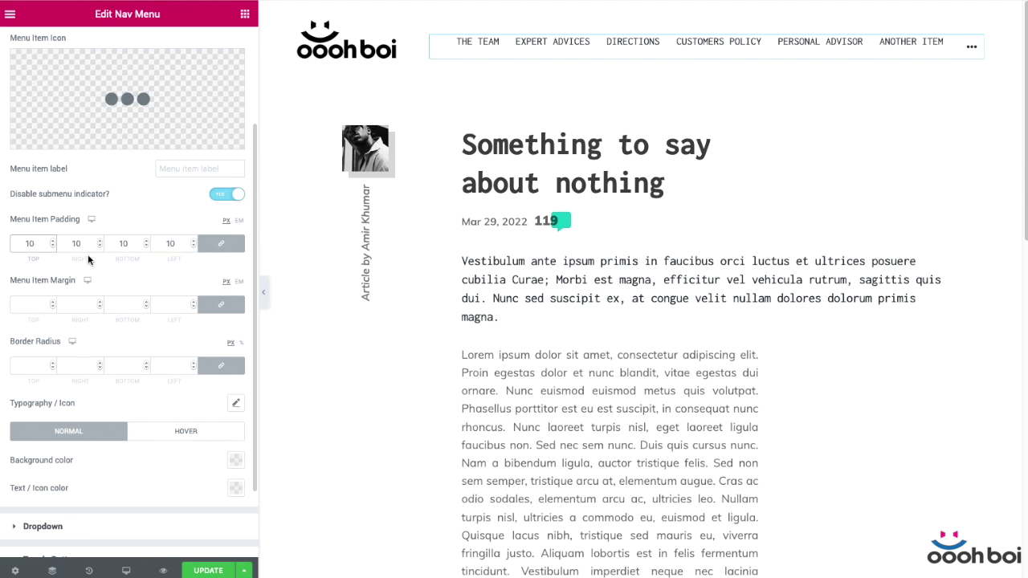
pyautogui.click(235, 459)
pyautogui.click(141, 267)
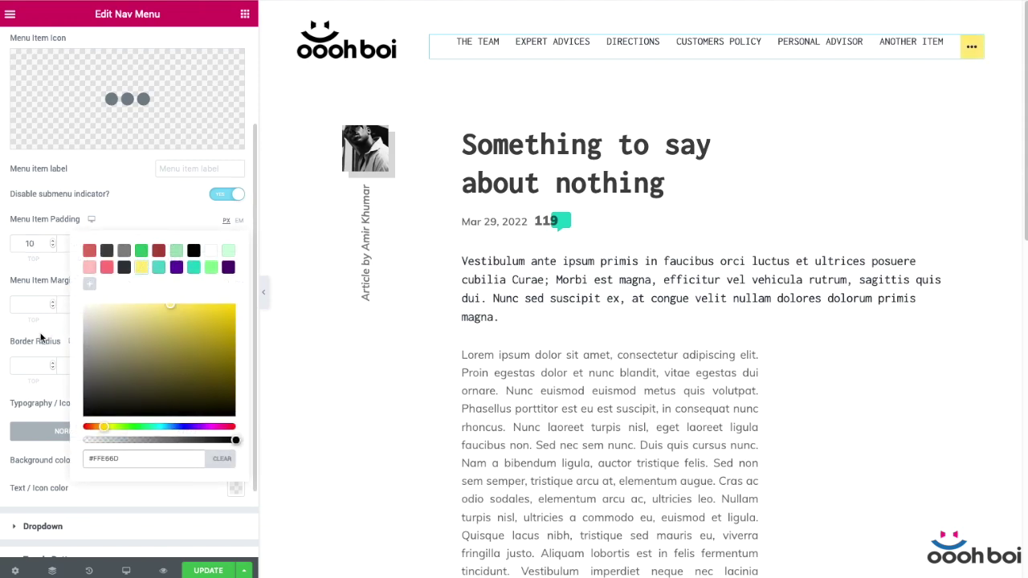
pyautogui.click(39, 333)
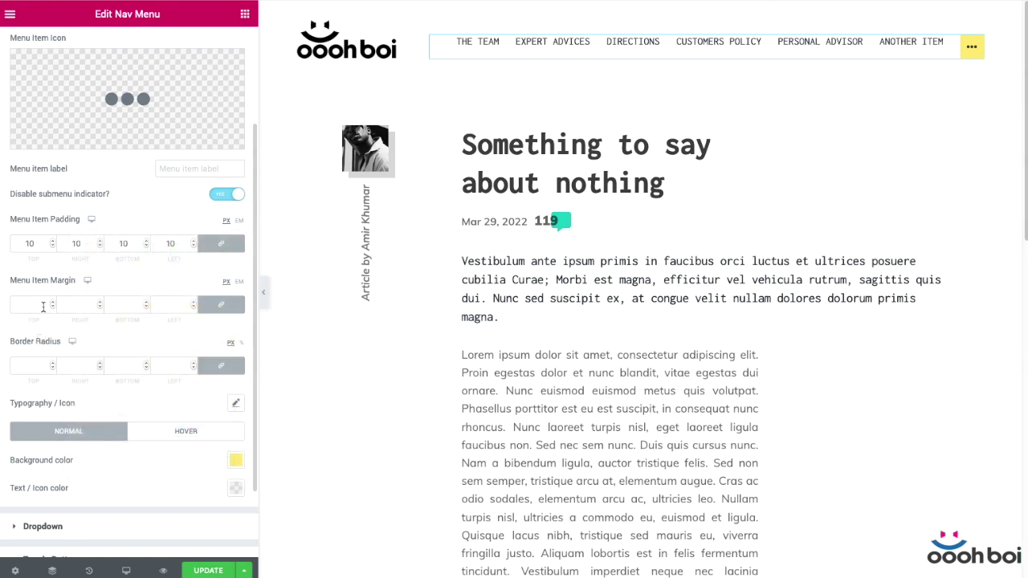
# - Lower the overflow item's margin to -8
pyautogui.click(52, 307)
pyautogui.click(53, 307)
pyautogui.click(52, 307)
pyautogui.click(52, 308)
pyautogui.click(52, 307)
pyautogui.click(52, 308)
pyautogui.click(52, 307)
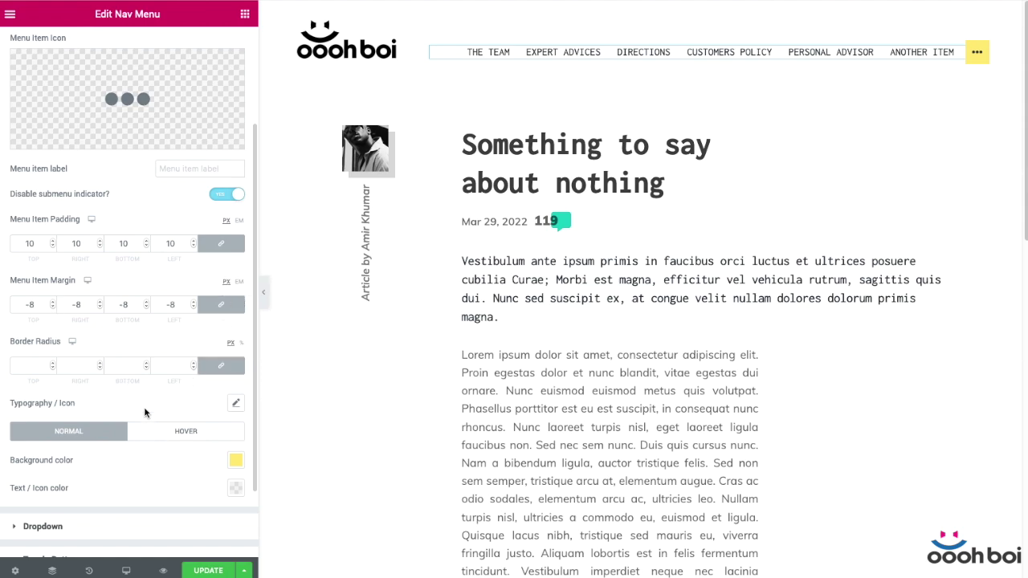
pyautogui.scroll(1, 143, 406)
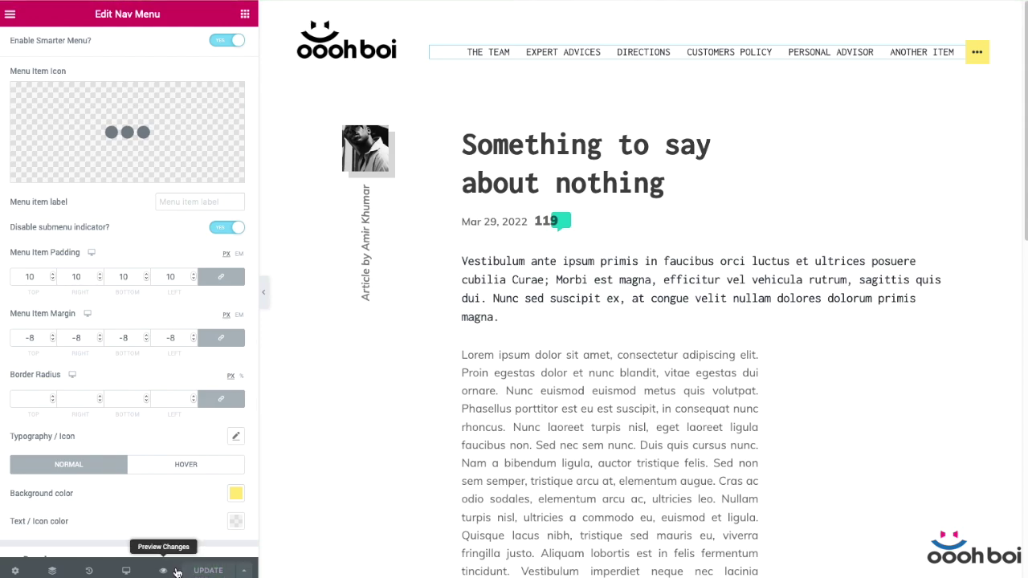
pyautogui.hotkey('ctrl', 'p')
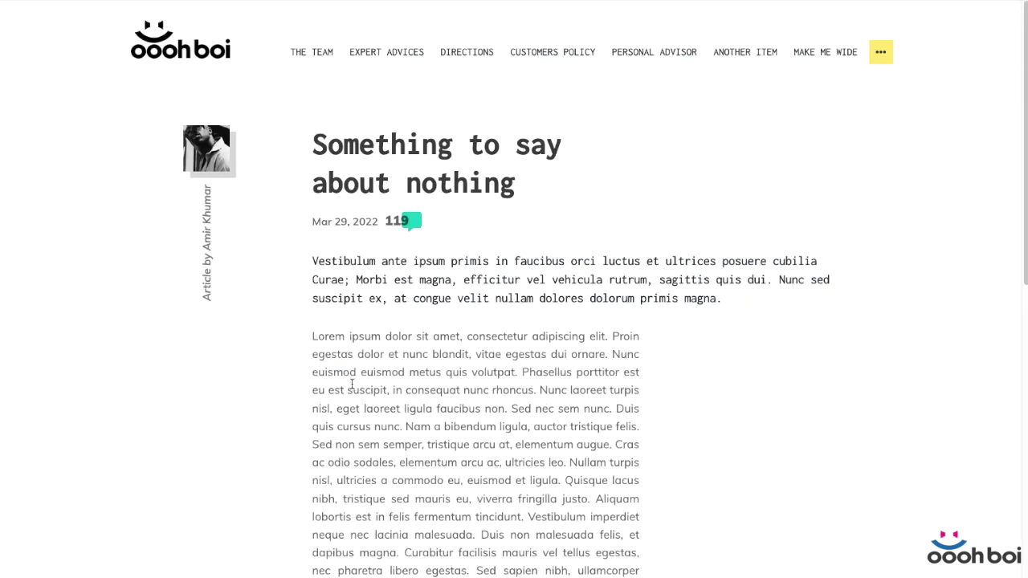
pyautogui.click(890, 58)
pyautogui.moveTo(902, 168)
pyautogui.moveTo(799, 200)
pyautogui.moveTo(962, 246); pyautogui.dragTo(1027, 385)
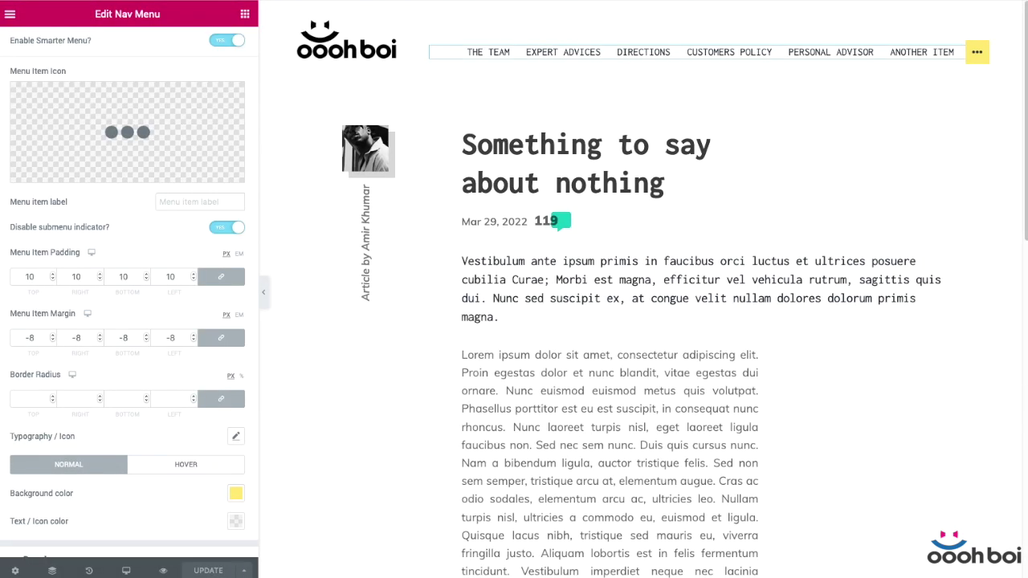
# - Switch Edit Nav Menu to its Content tab and check the three-dot dropdown's submenus
pyautogui.scroll(2, 30, 71)
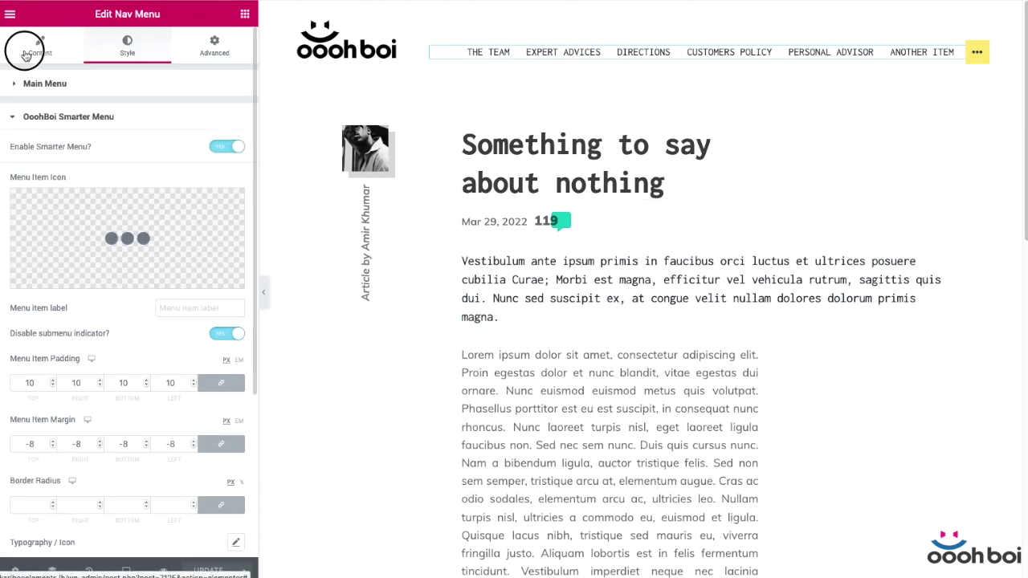
pyautogui.click(27, 54)
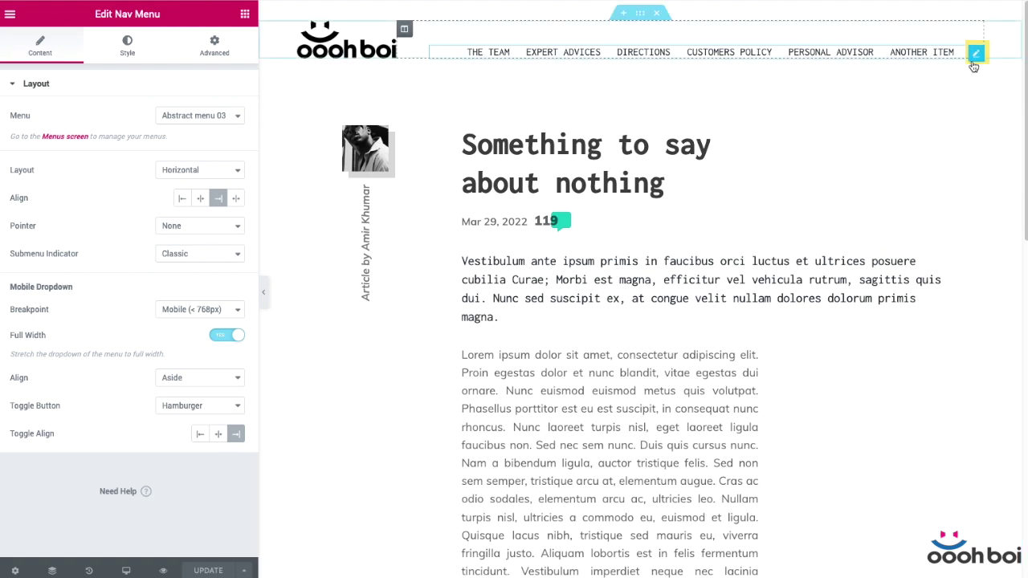
pyautogui.moveTo(967, 68)
pyautogui.moveTo(974, 197)
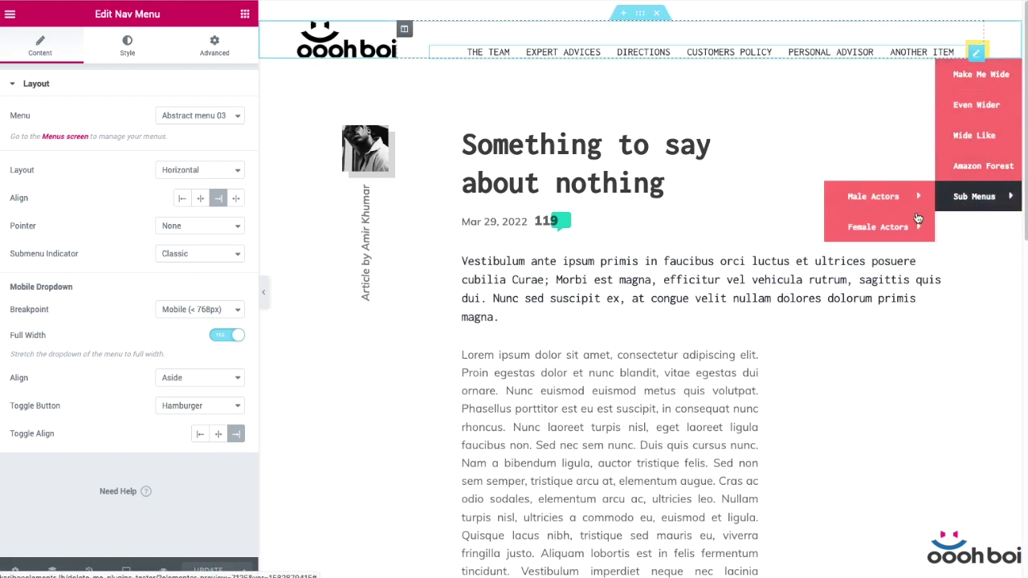
pyautogui.moveTo(876, 239)
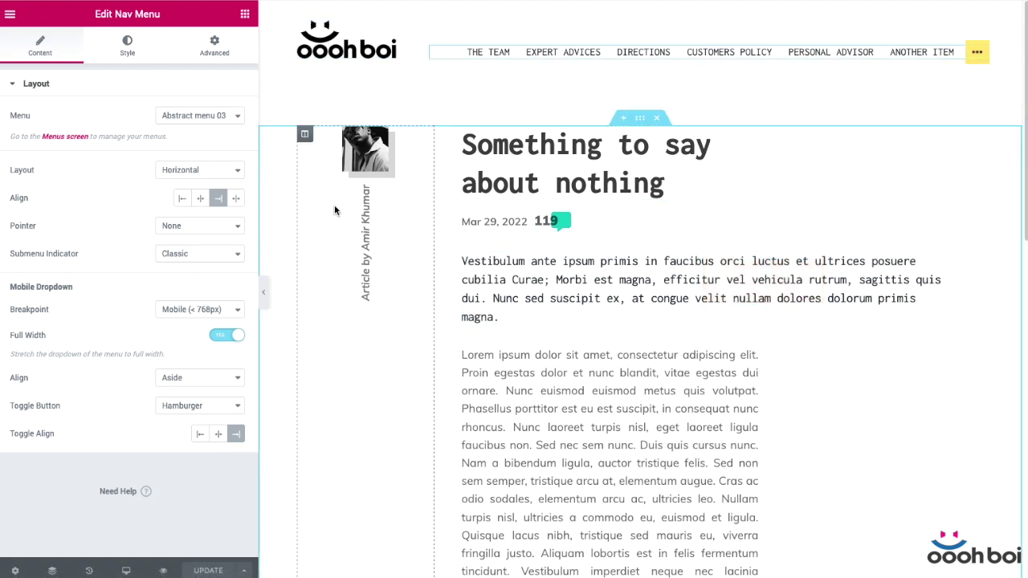